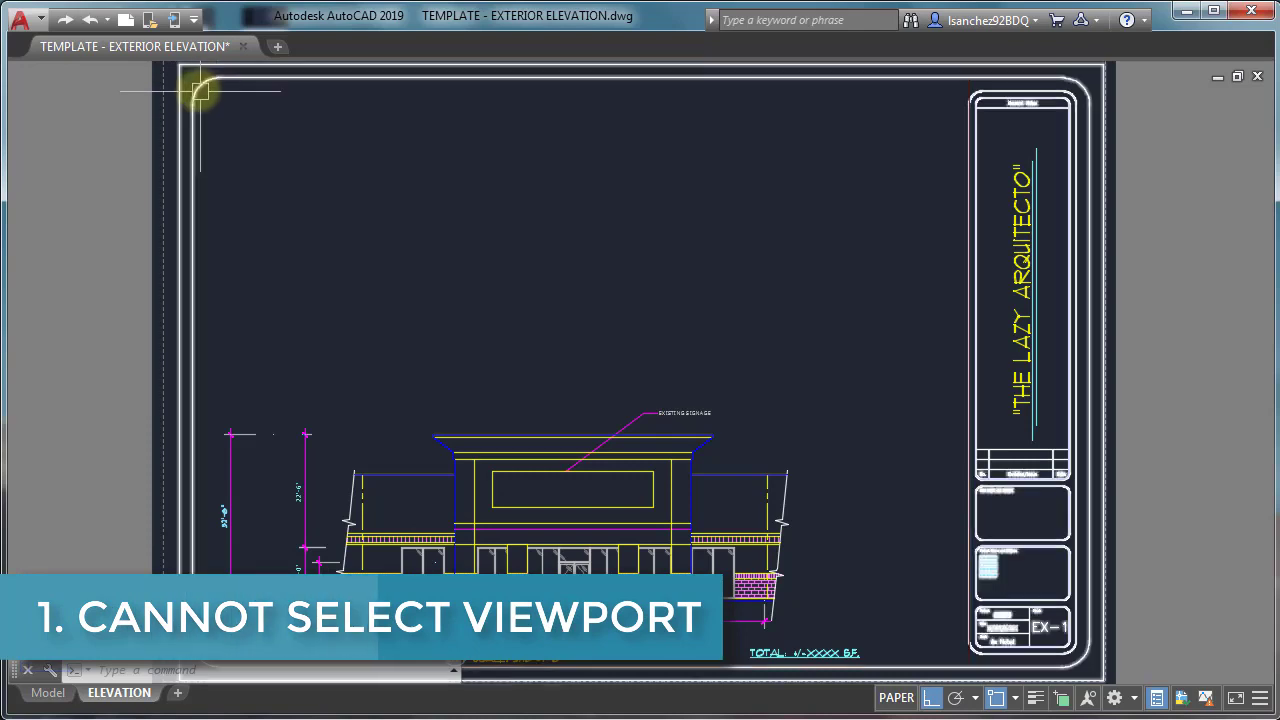
# Zoom into the viewport's upper-left corner and try to select its border
pyautogui.scroll(5, 200, 86)
pyautogui.moveTo(200, 86); pyautogui.dragTo(268, 278, button='middle')
pyautogui.click(246, 168)
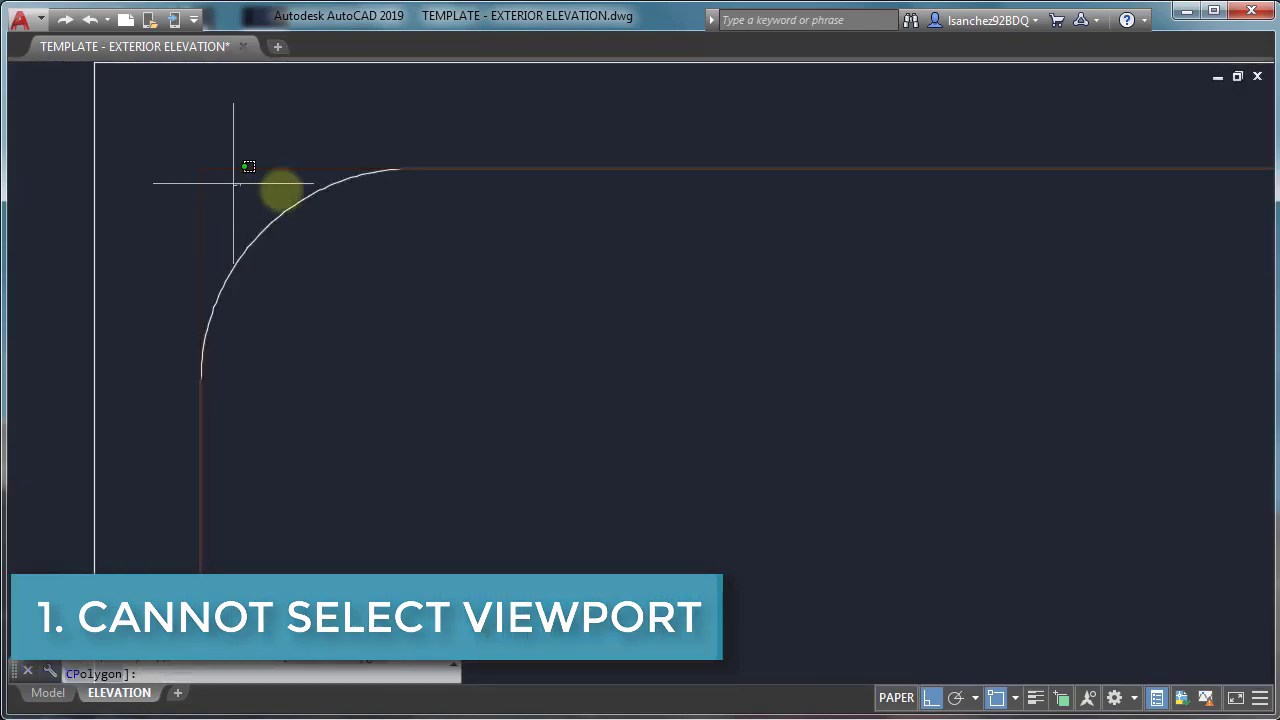
pyautogui.scroll(-3, 235, 178)
pyautogui.click(394, 163)
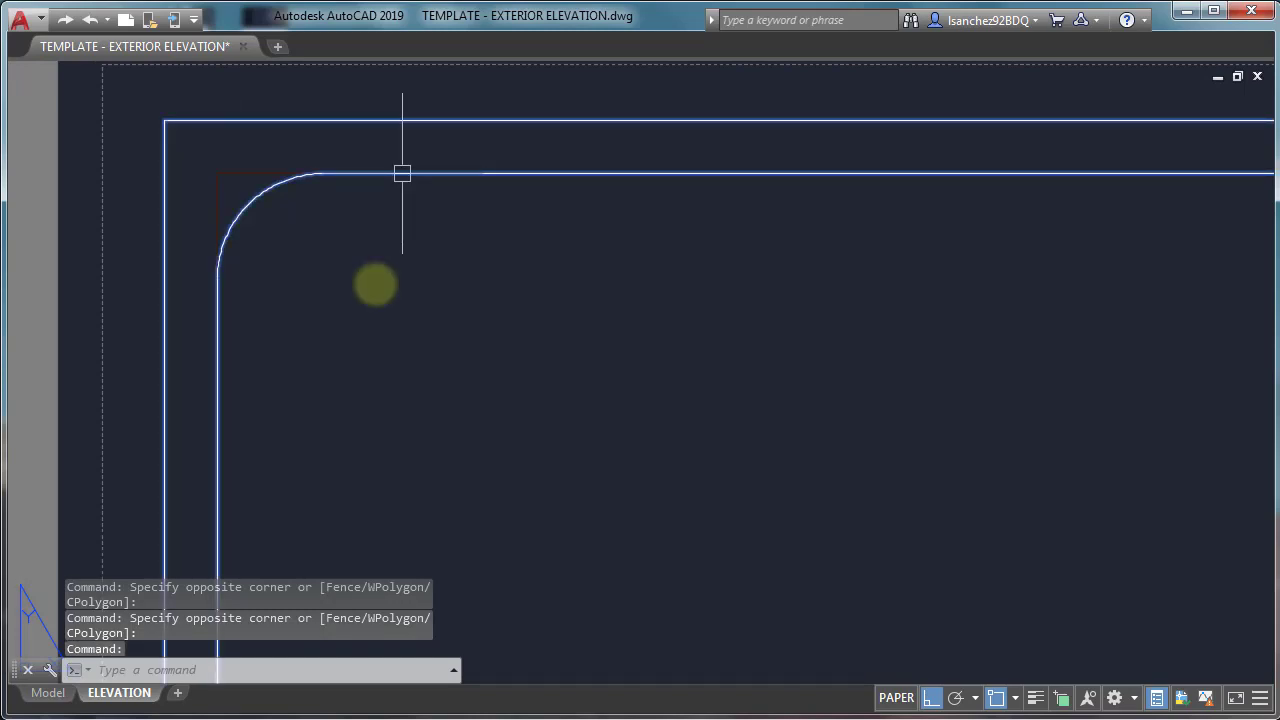
# Cancel the failed selection and bring up the Layer Properties Manager with LA
pyautogui.press('Escape')
pyautogui.scroll(-3, 243, 191)
pyautogui.press('Escape')
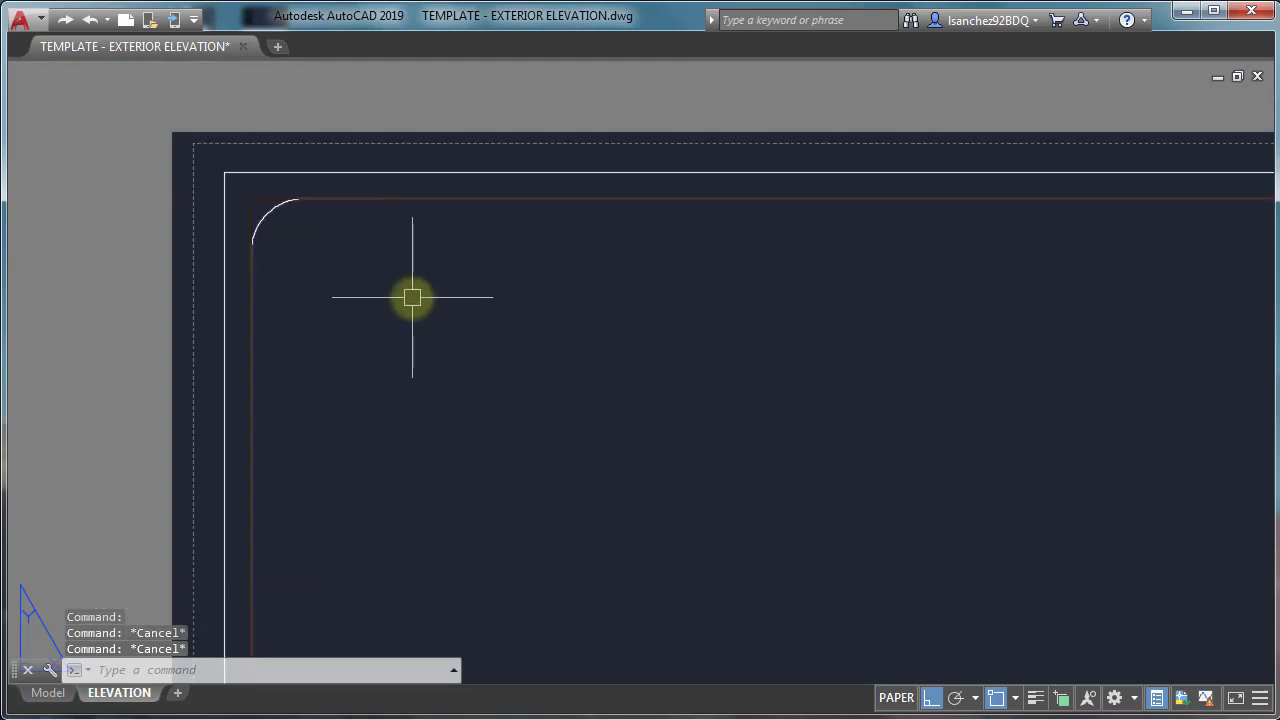
pyautogui.write('la')
pyautogui.press('Return')
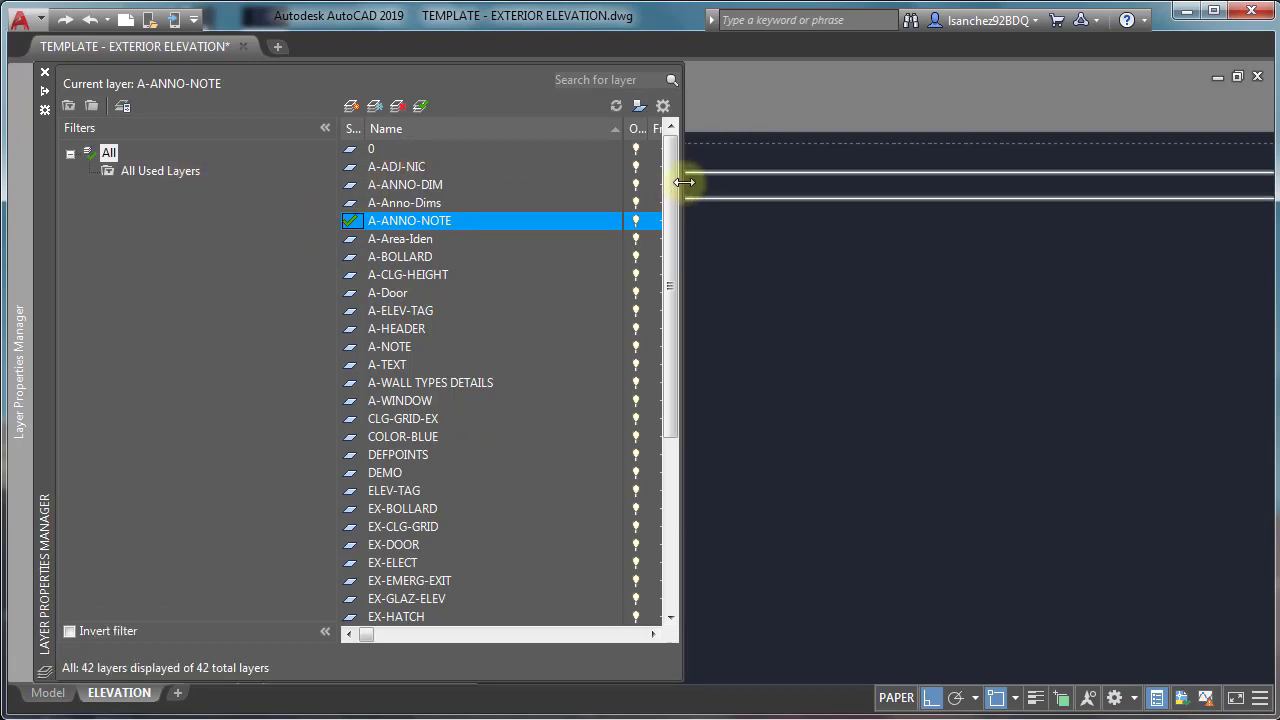
# Widen the layer palette to reveal the Freeze column and thaw layer 0
pyautogui.moveTo(681, 188); pyautogui.dragTo(845, 190)
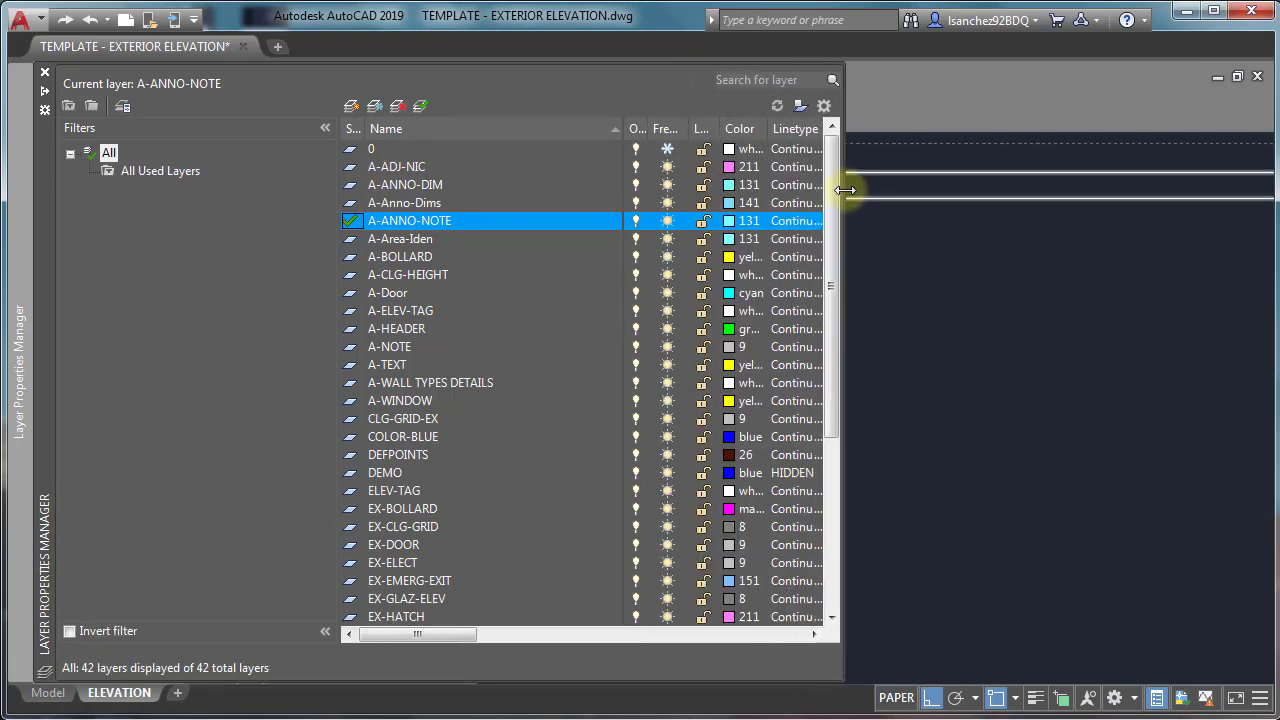
pyautogui.click(666, 155)
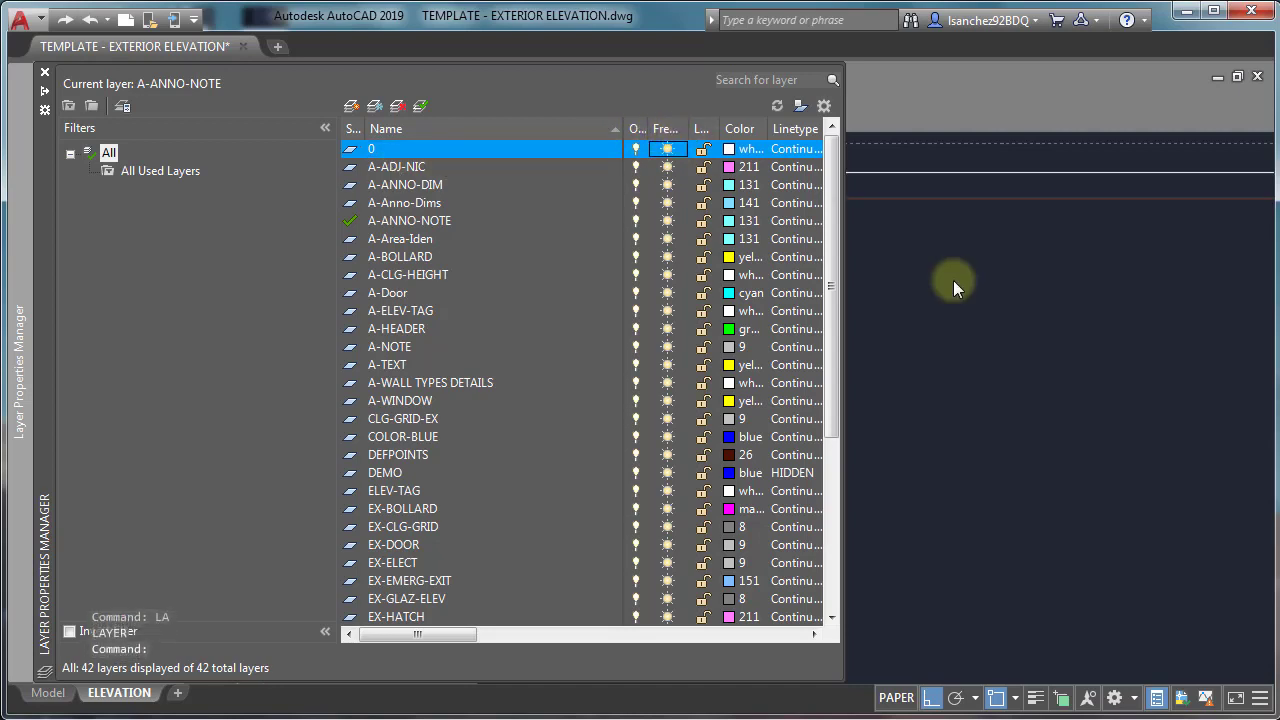
pyautogui.moveTo(957, 294)
pyautogui.mouseDown(button='middle')
pyautogui.moveTo(986, 314)
pyautogui.moveTo(918, 286)
pyautogui.mouseUp(button='middle')
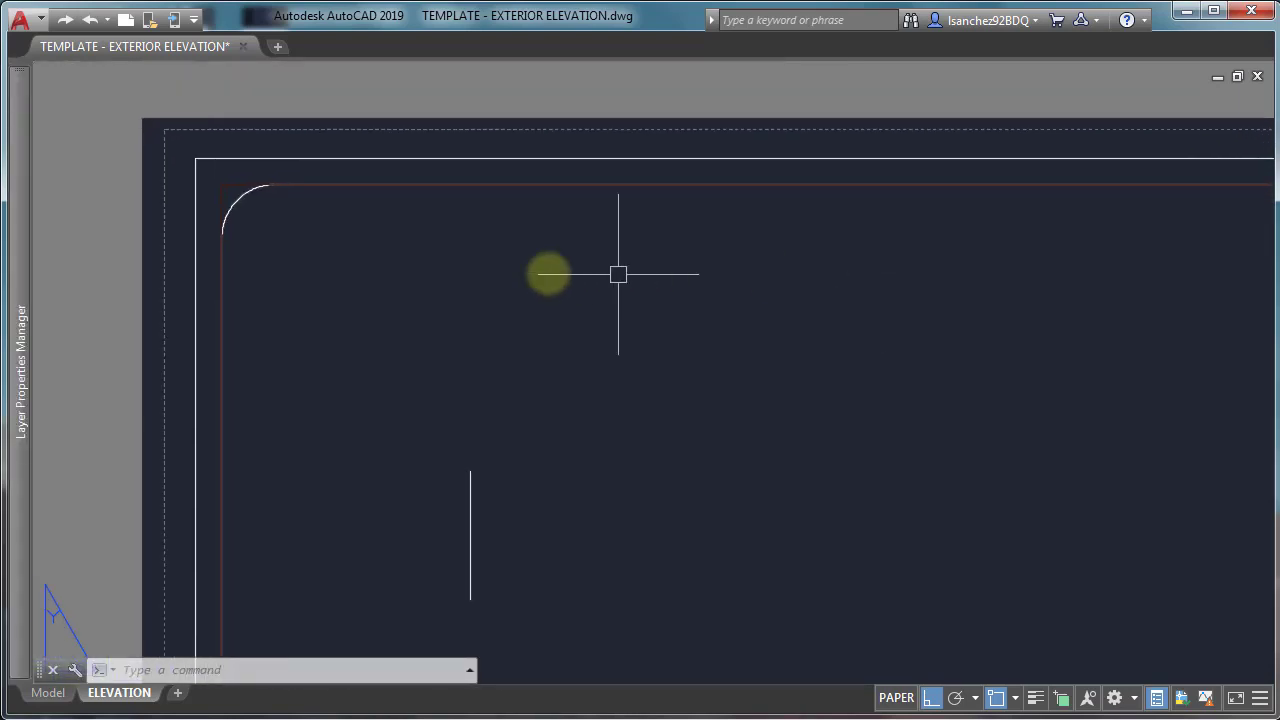
pyautogui.click(295, 188)
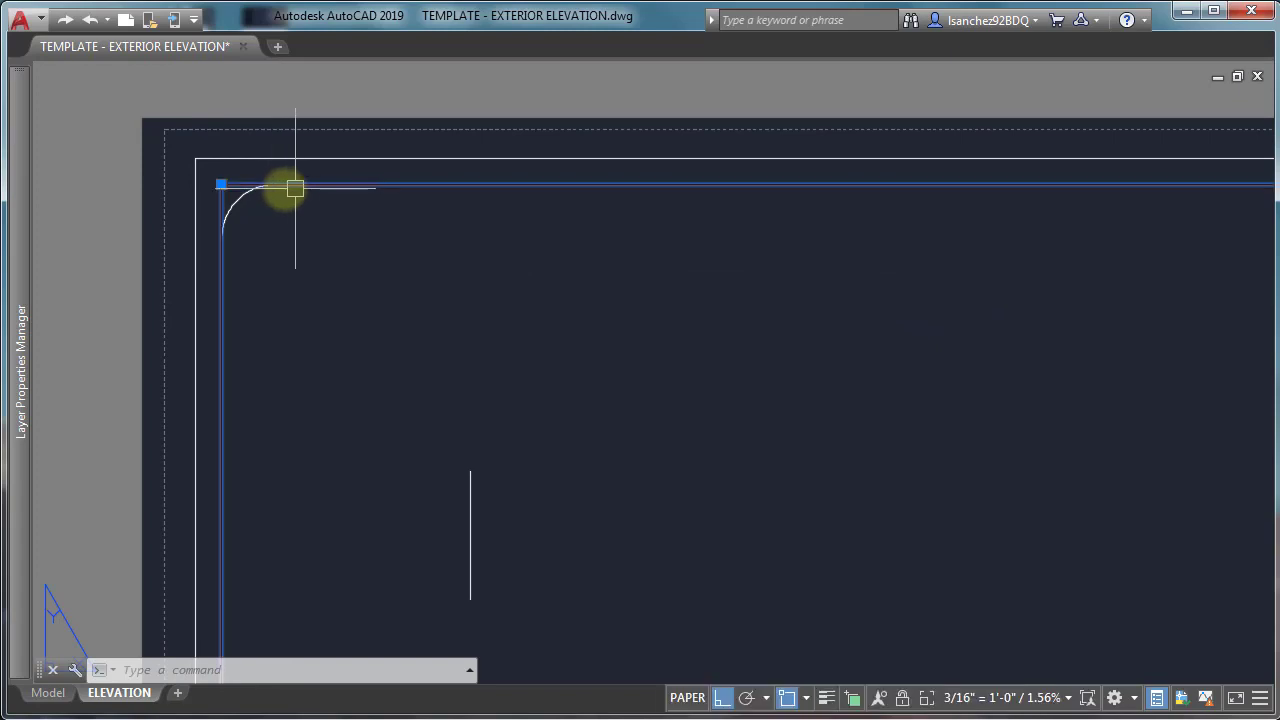
pyautogui.click(221, 184)
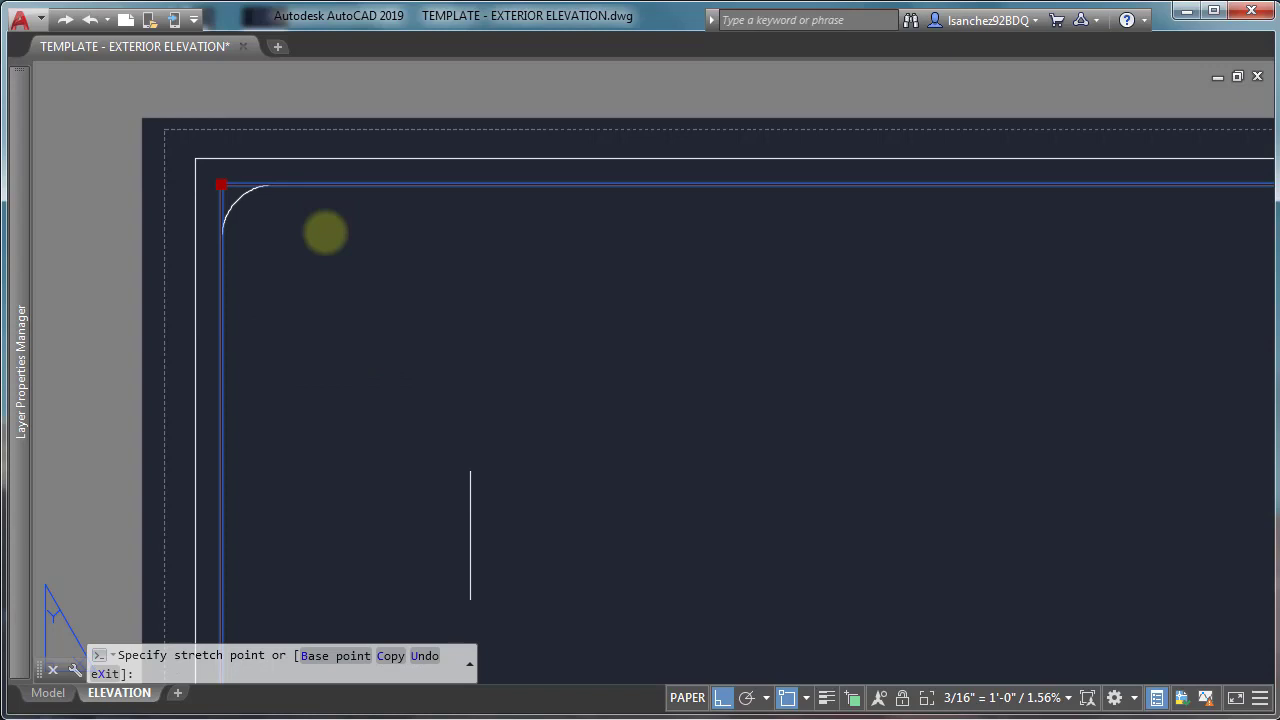
pyautogui.click(221, 330)
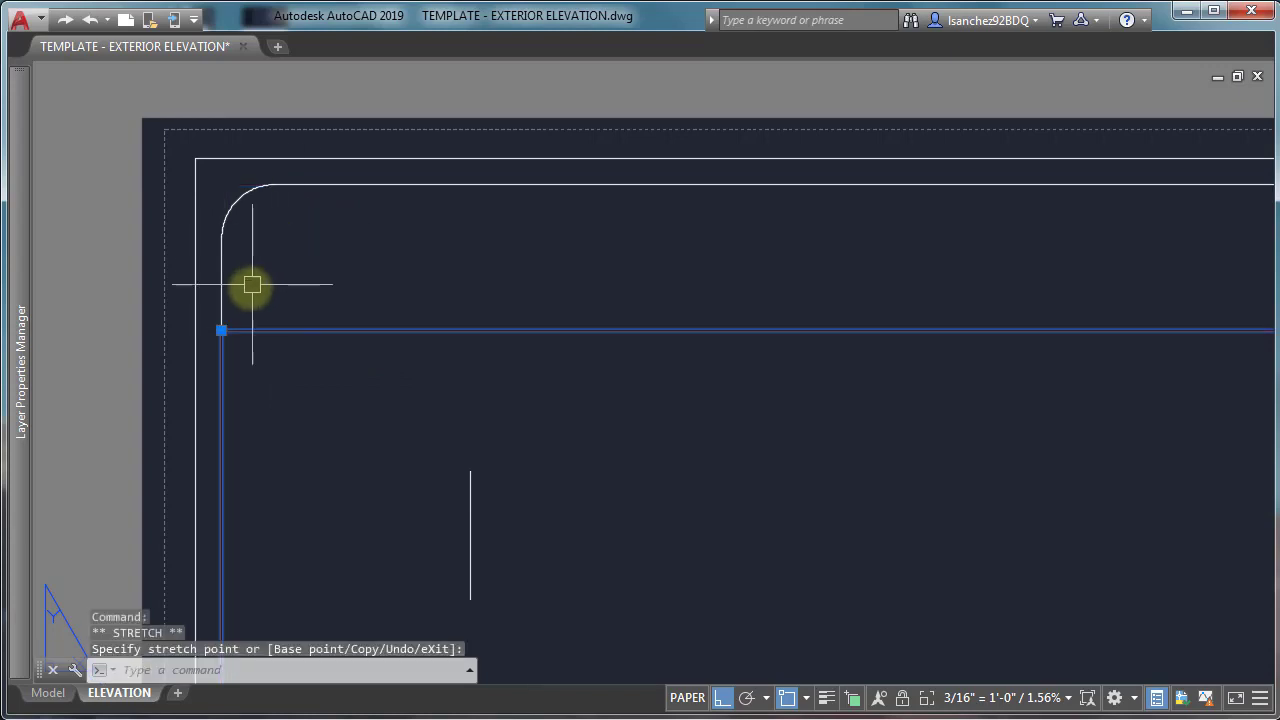
pyautogui.hotkey('ctrl', 'z')
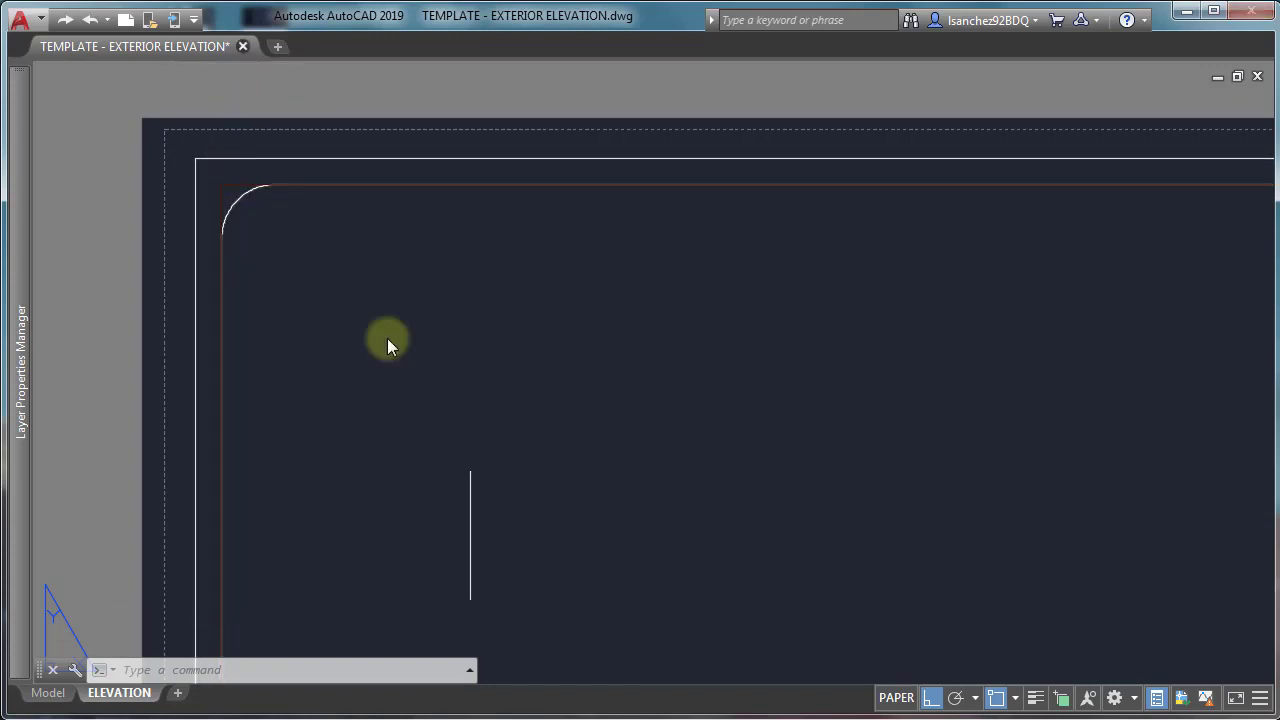
pyautogui.hotkey('ctrl', 'F4')
pyautogui.press('Escape')
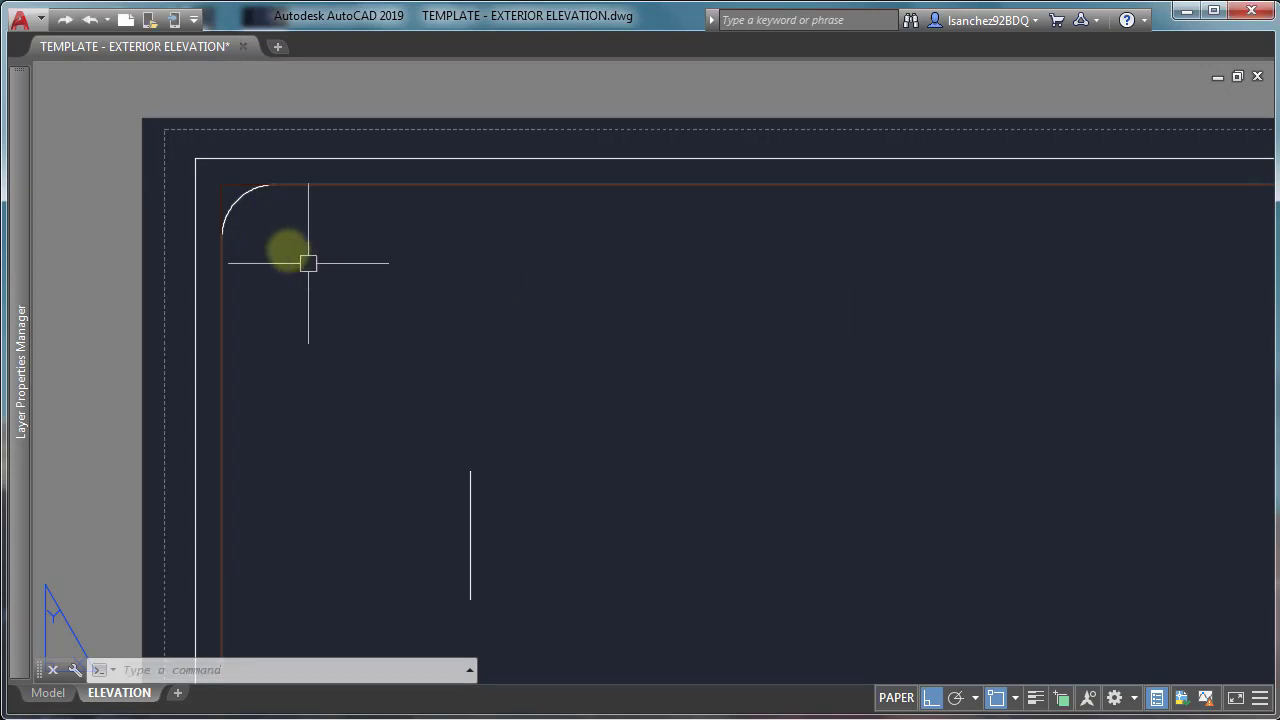
# Zoom to extents, activate the viewport, and zoom in on the elevation's lines
pyautogui.middleClick(306, 262)
pyautogui.middleClick(306, 262)
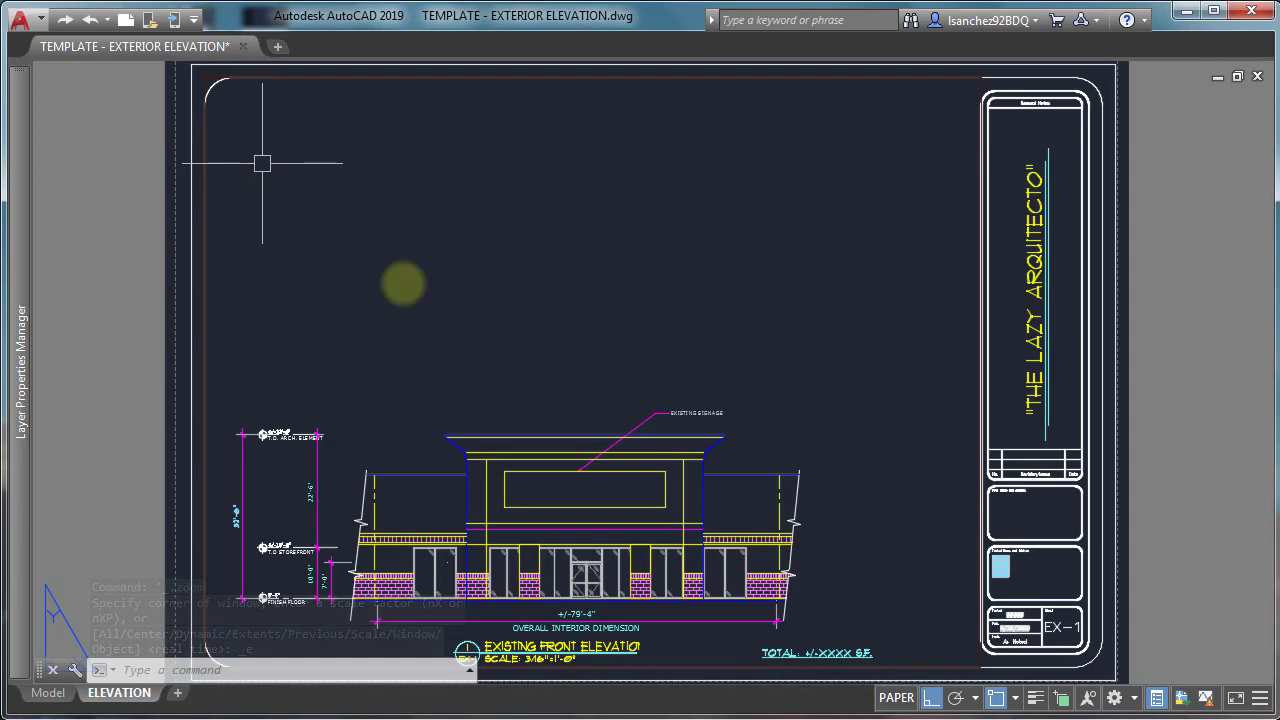
pyautogui.doubleClick(401, 282)
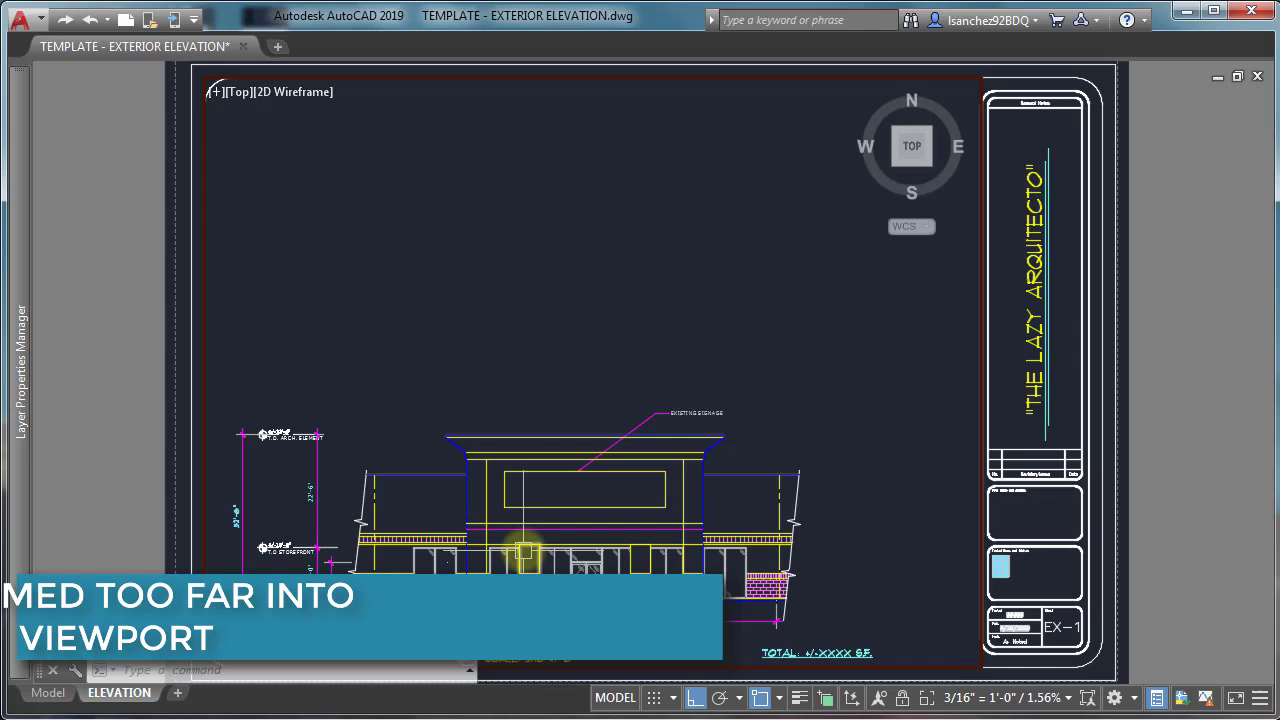
pyautogui.scroll(5, 524, 548)
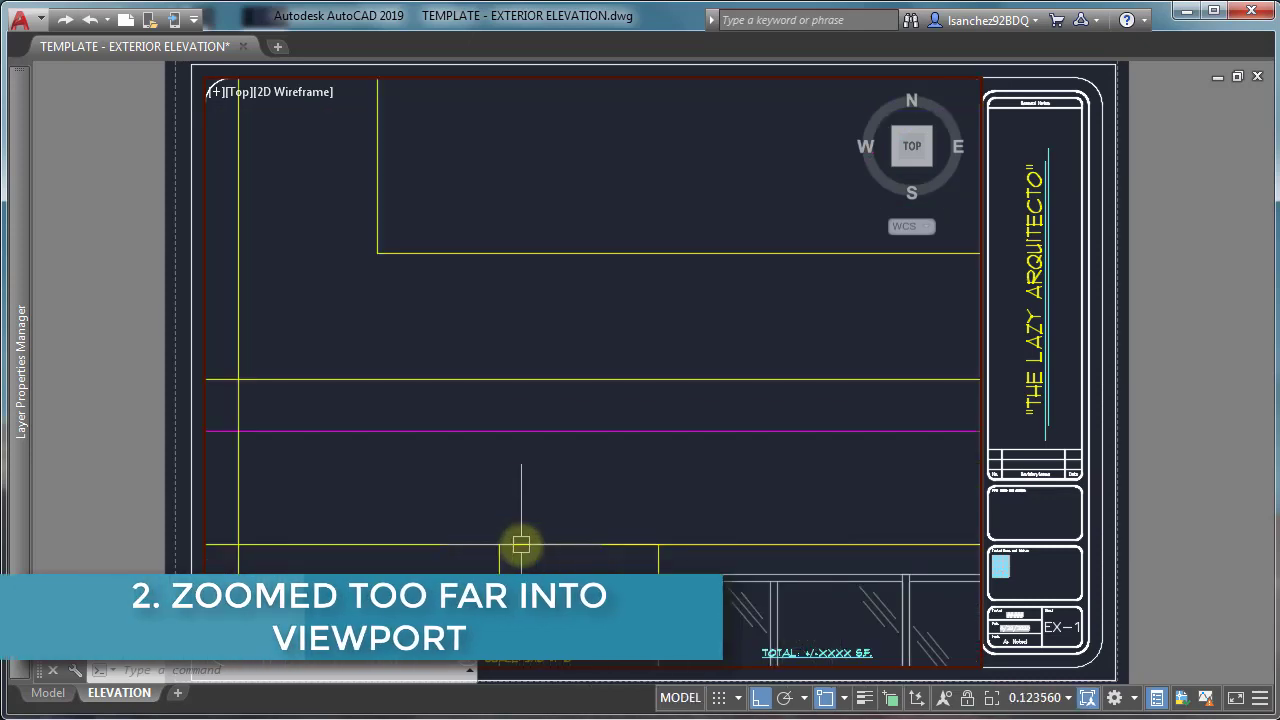
pyautogui.scroll(10, 551, 380)
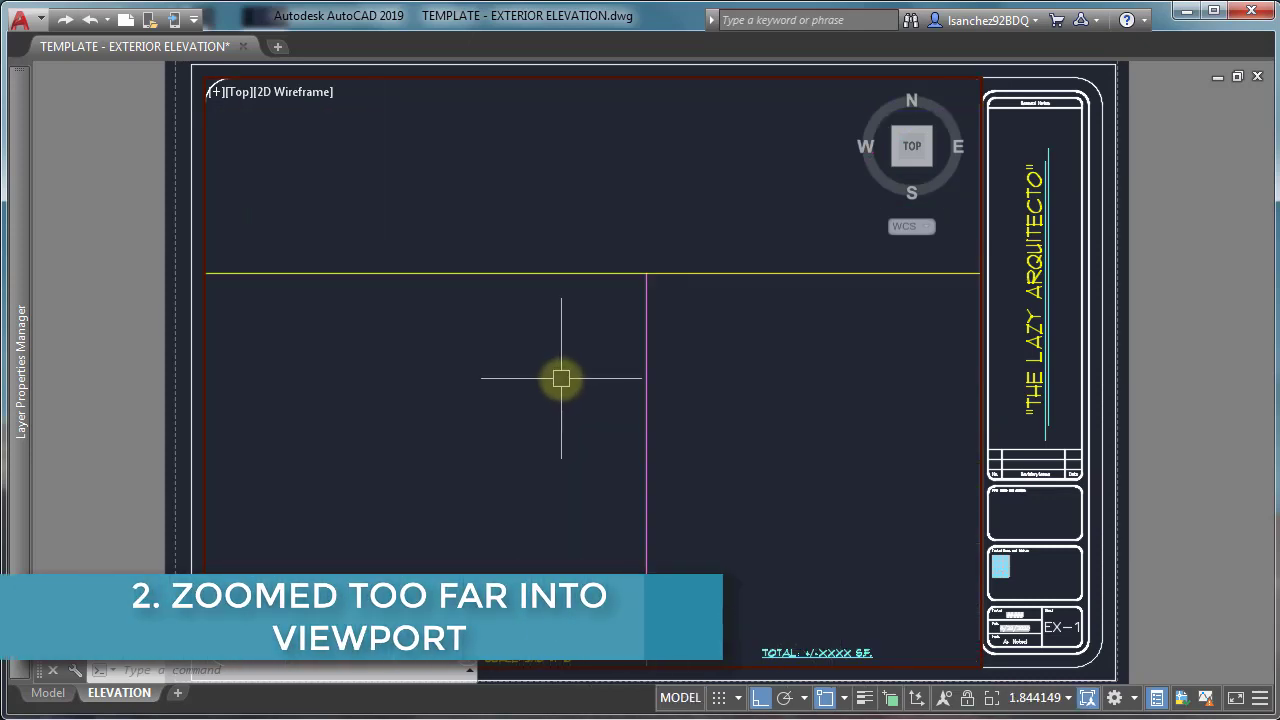
pyautogui.scroll(-13, 563, 382)
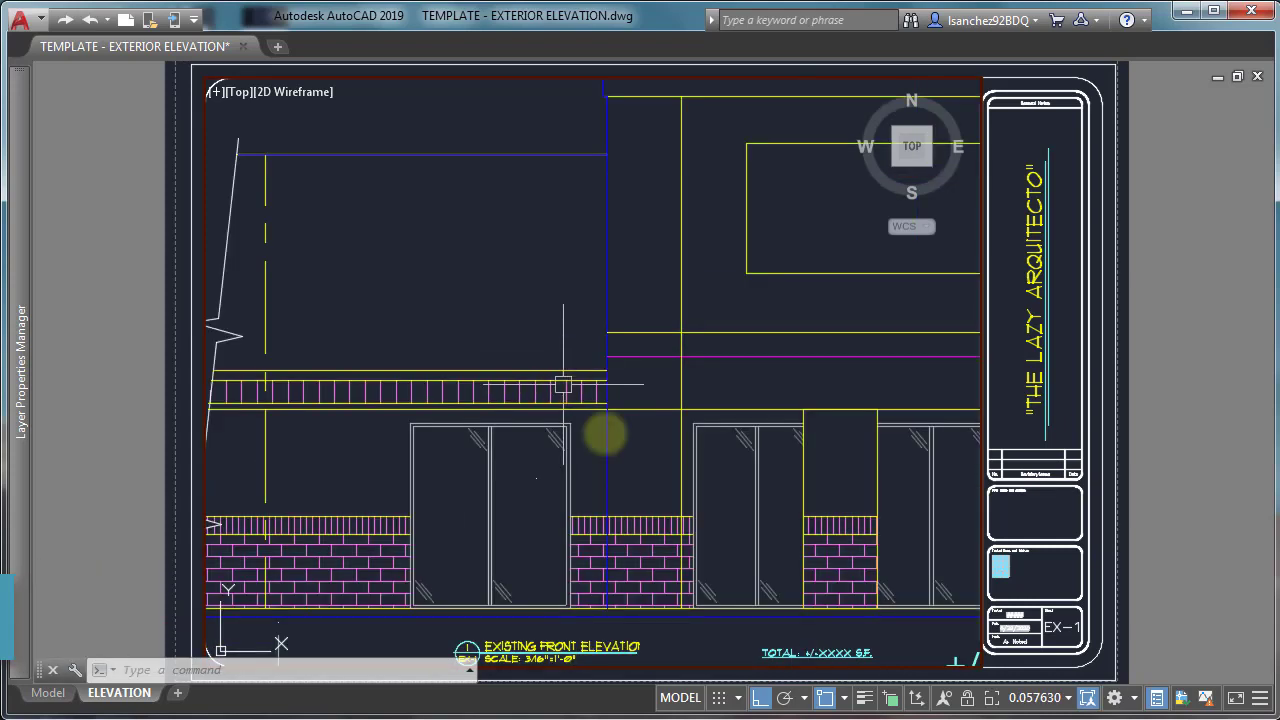
pyautogui.scroll(3, 605, 430)
# Switch back to paper space and adjust the sheet zoom
pyautogui.write('S')
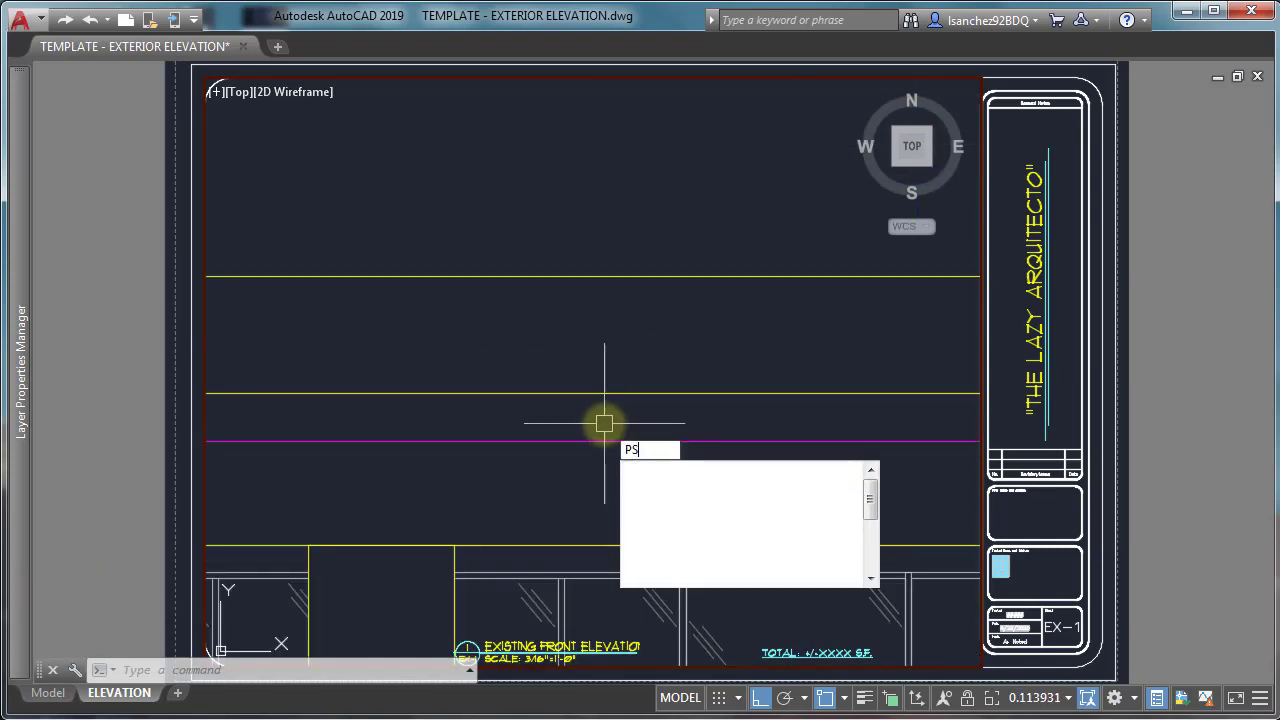
pyautogui.press('Return')
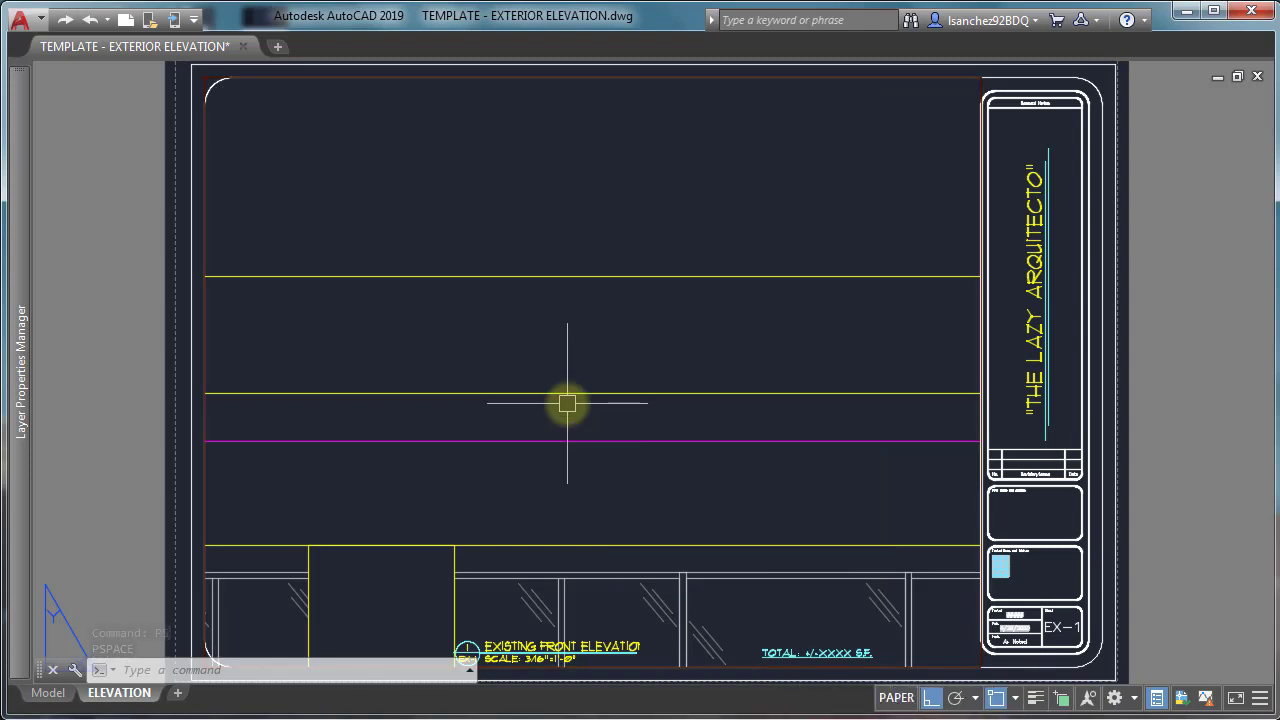
pyautogui.scroll(-3, 568, 374)
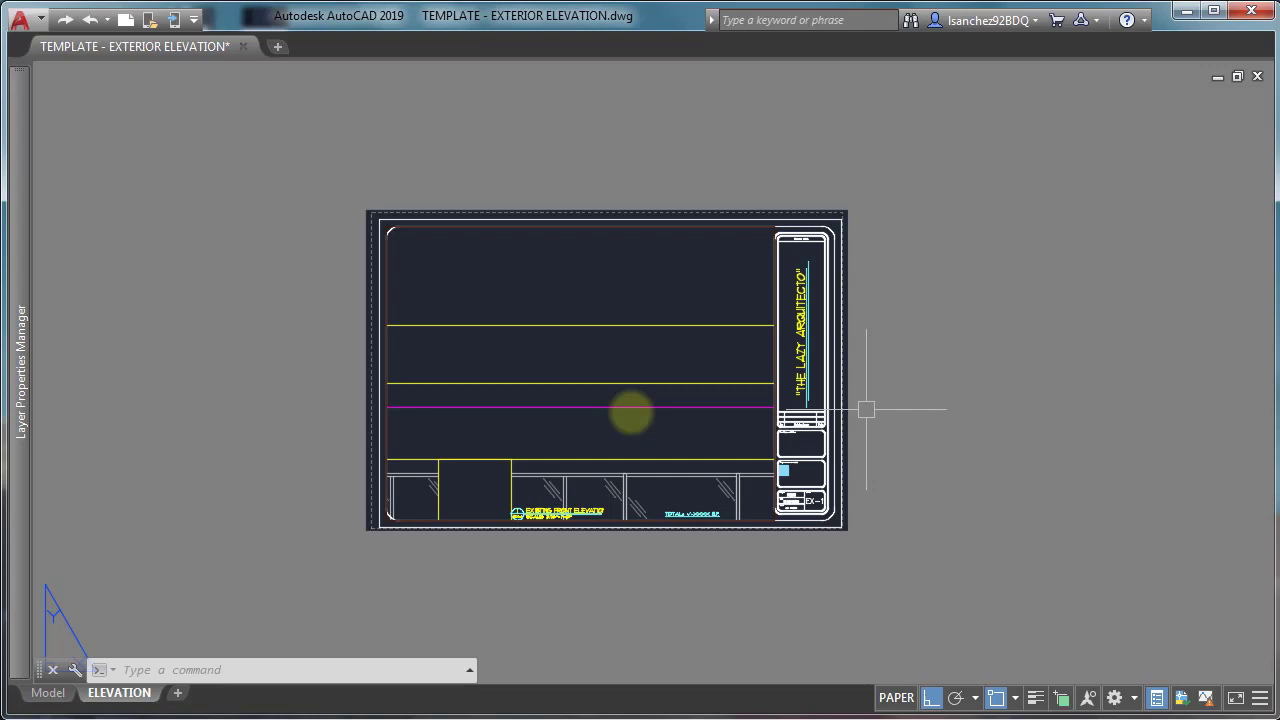
pyautogui.scroll(3, 631, 410)
# Re-enter the viewport, zoom around the sheet corner, and reopen Layer Properties with LA
pyautogui.doubleClick(537, 366)
pyautogui.scroll(-4, 550, 367)
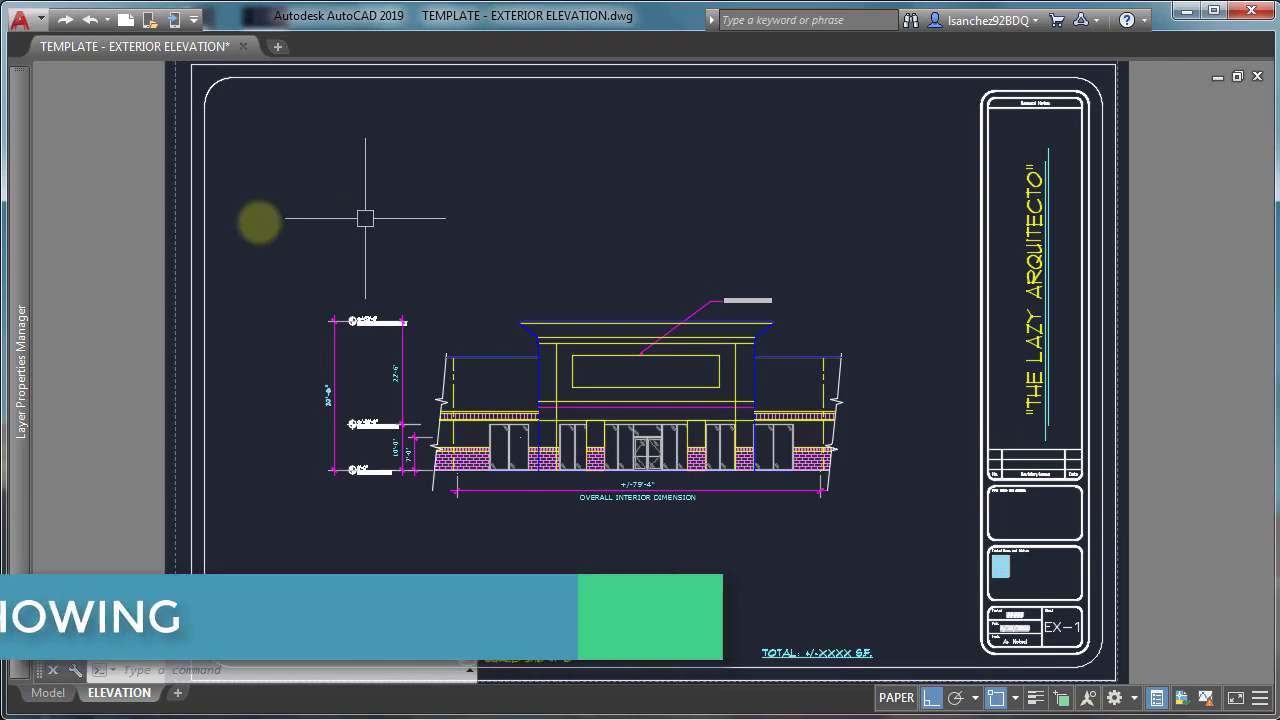
pyautogui.scroll(10, 263, 223)
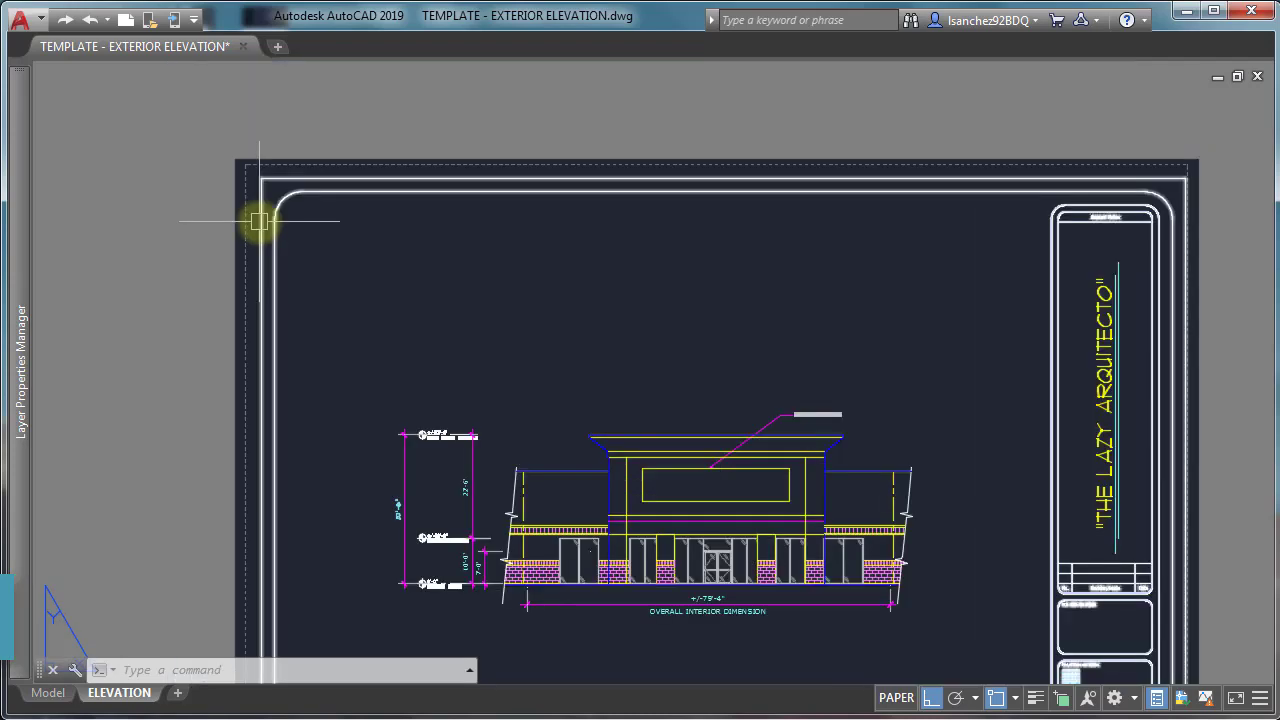
pyautogui.scroll(3, 253, 258)
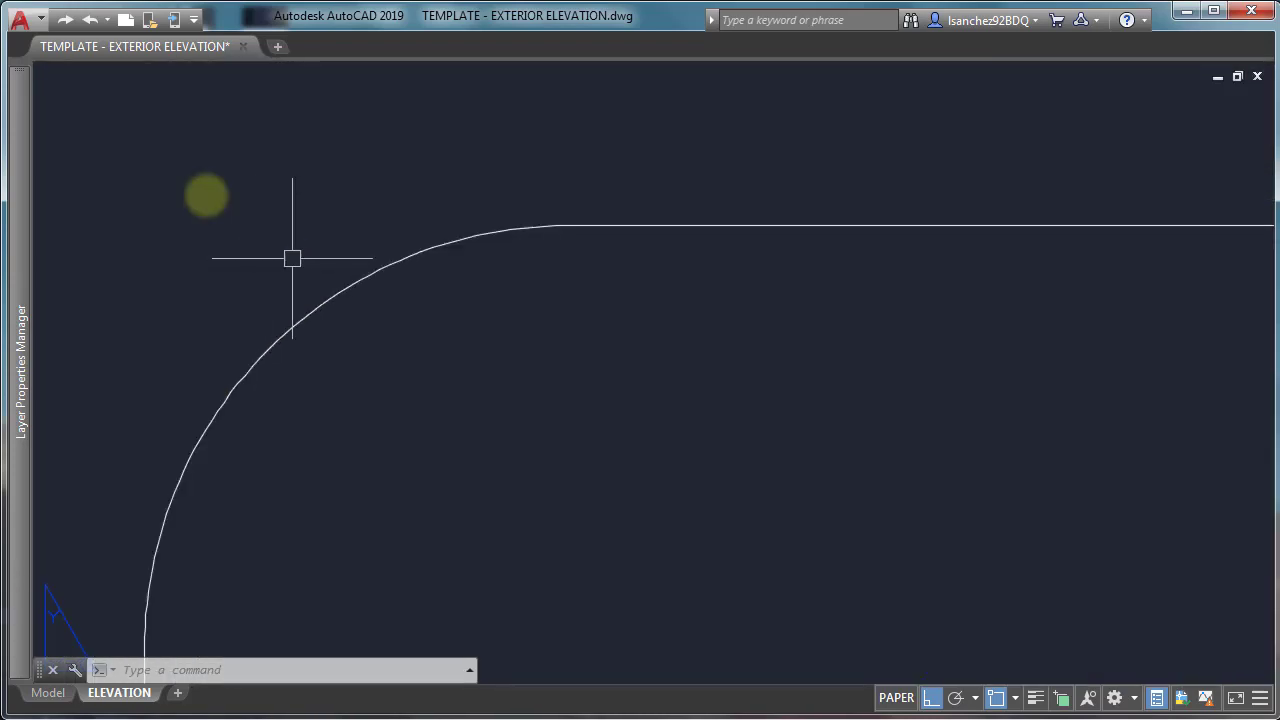
pyautogui.scroll(-3, 292, 258)
pyautogui.click(214, 194)
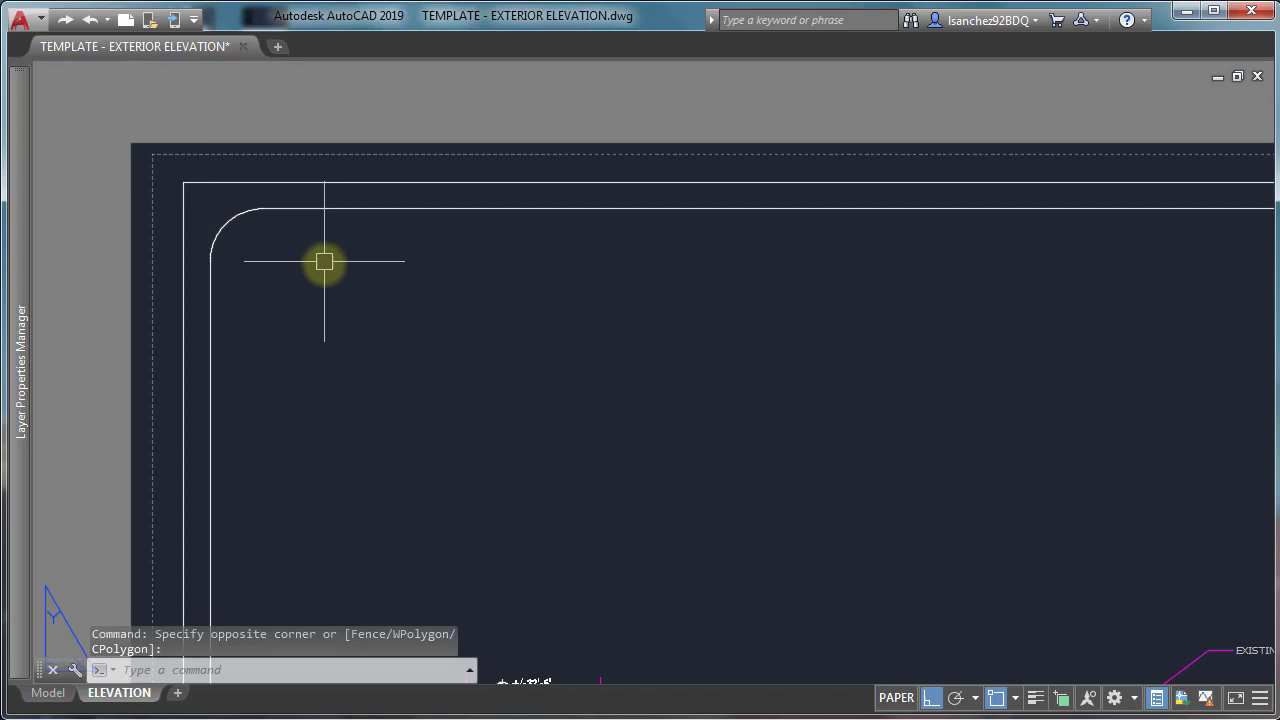
pyautogui.scroll(-5, 323, 263)
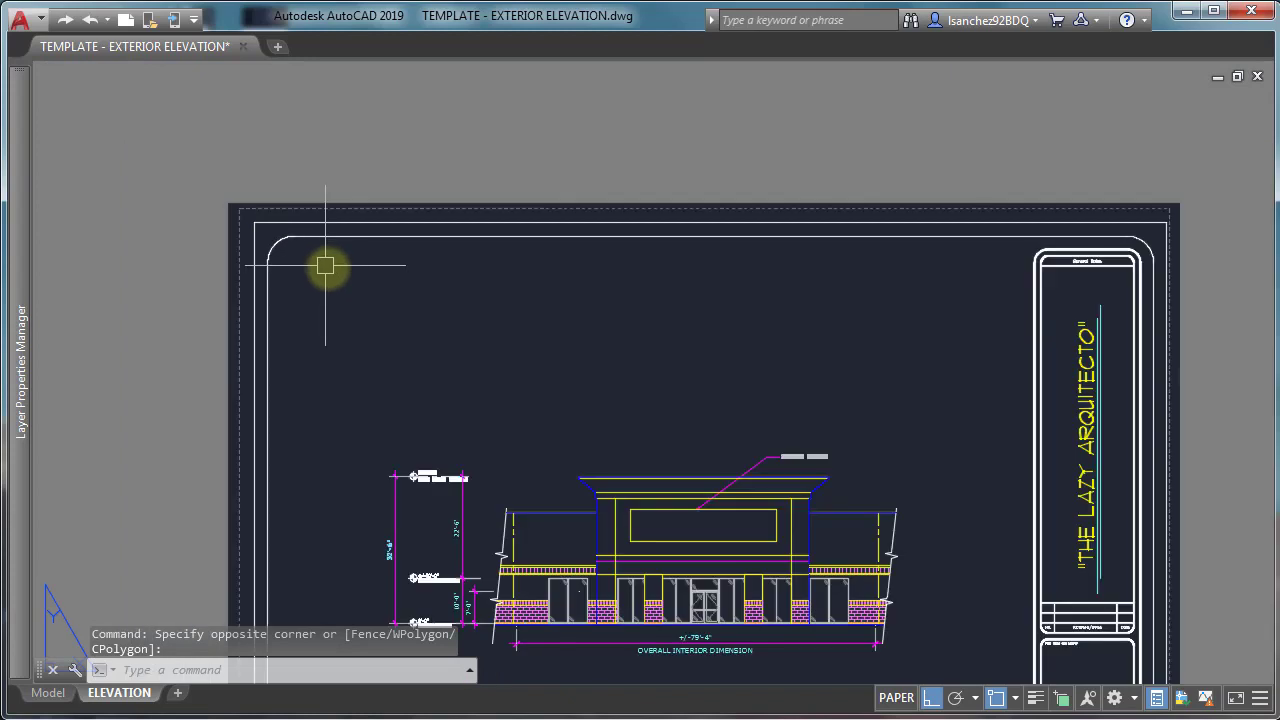
pyautogui.write('LA')
pyautogui.press('Return')
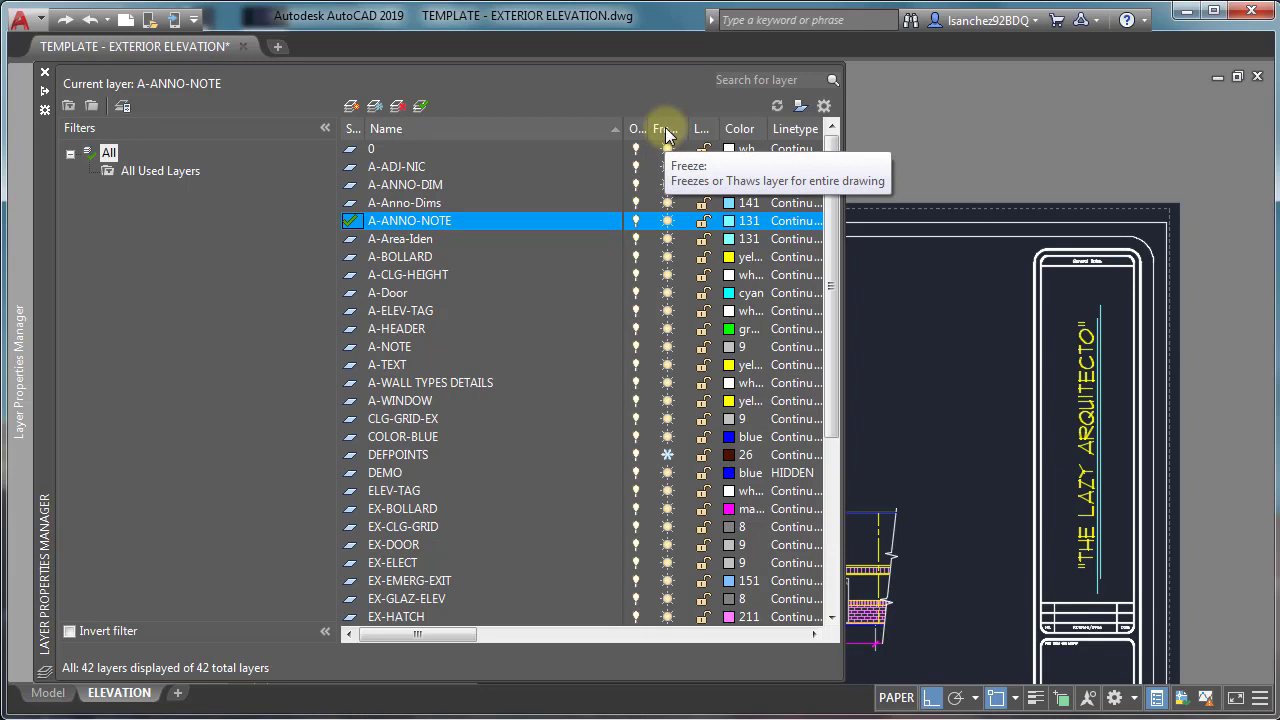
# Sort the 42 layers by the Freeze column, bringing frozen DEFPOINTS to the top
pyautogui.click(665, 130)
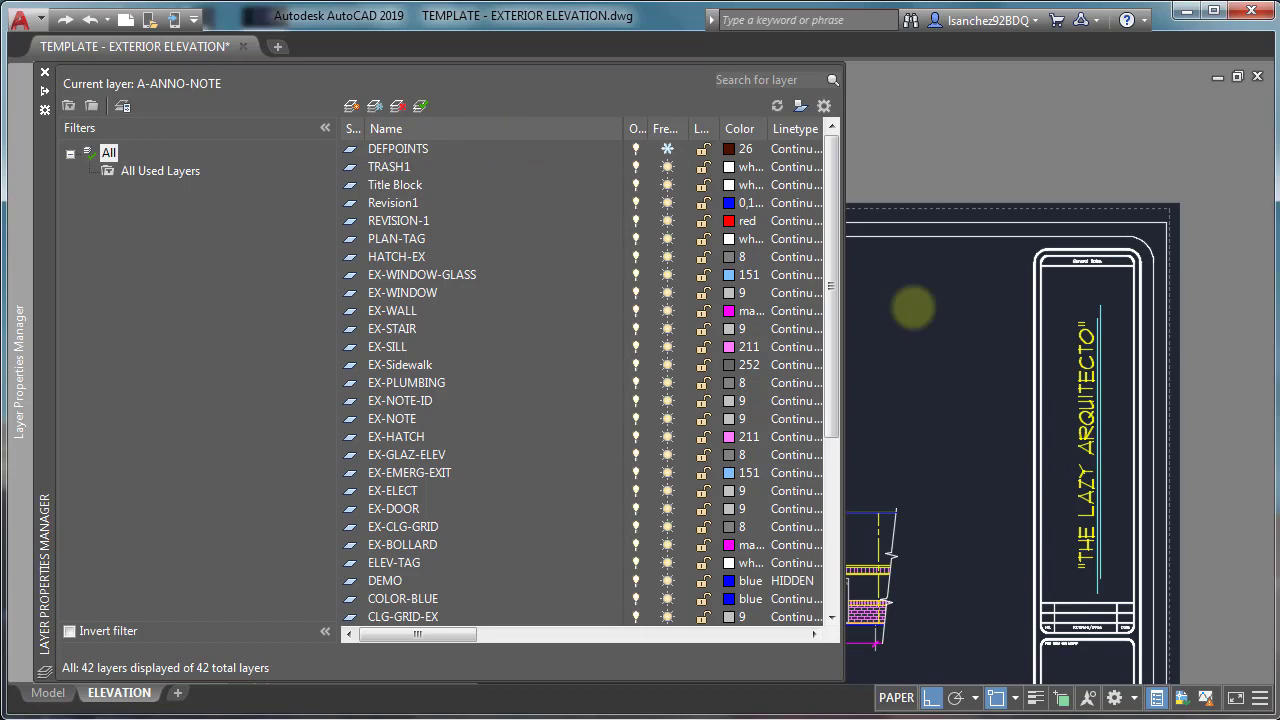
pyautogui.scroll(-2, 913, 308)
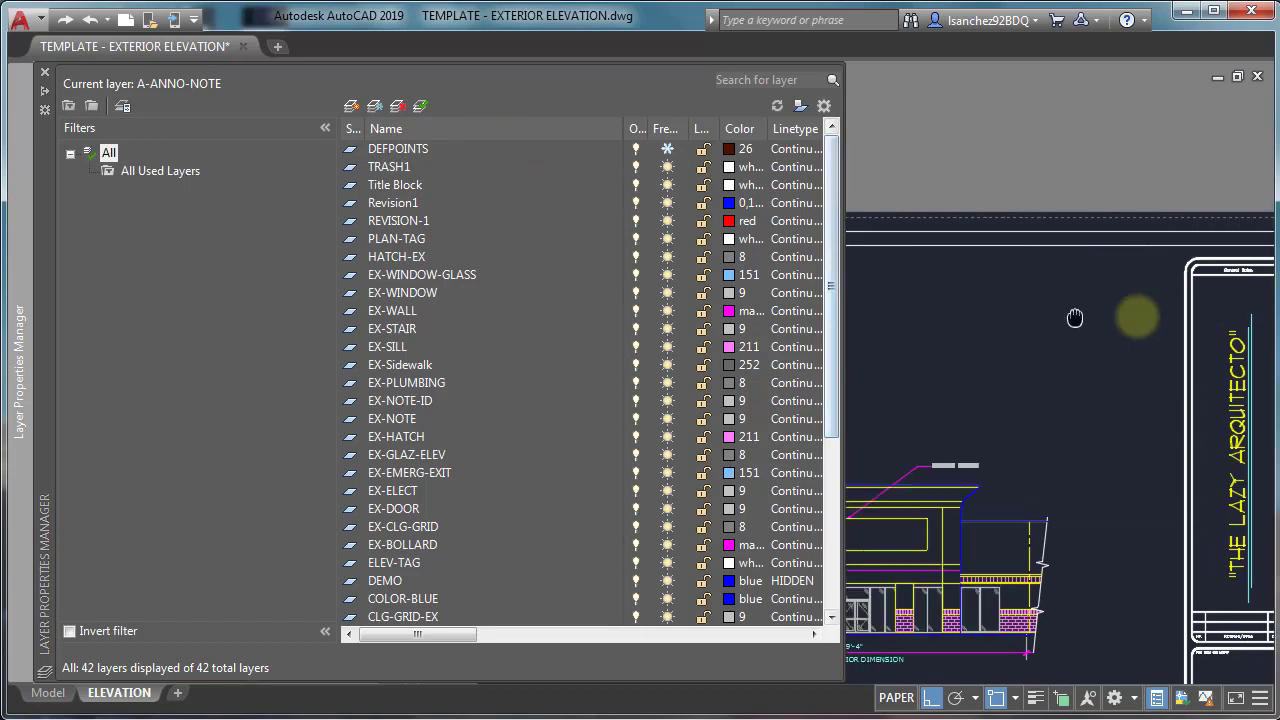
pyautogui.scroll(3, 1086, 306)
pyautogui.moveTo(986, 300); pyautogui.dragTo(1142, 322, button='middle')
pyautogui.scroll(3, 1142, 321)
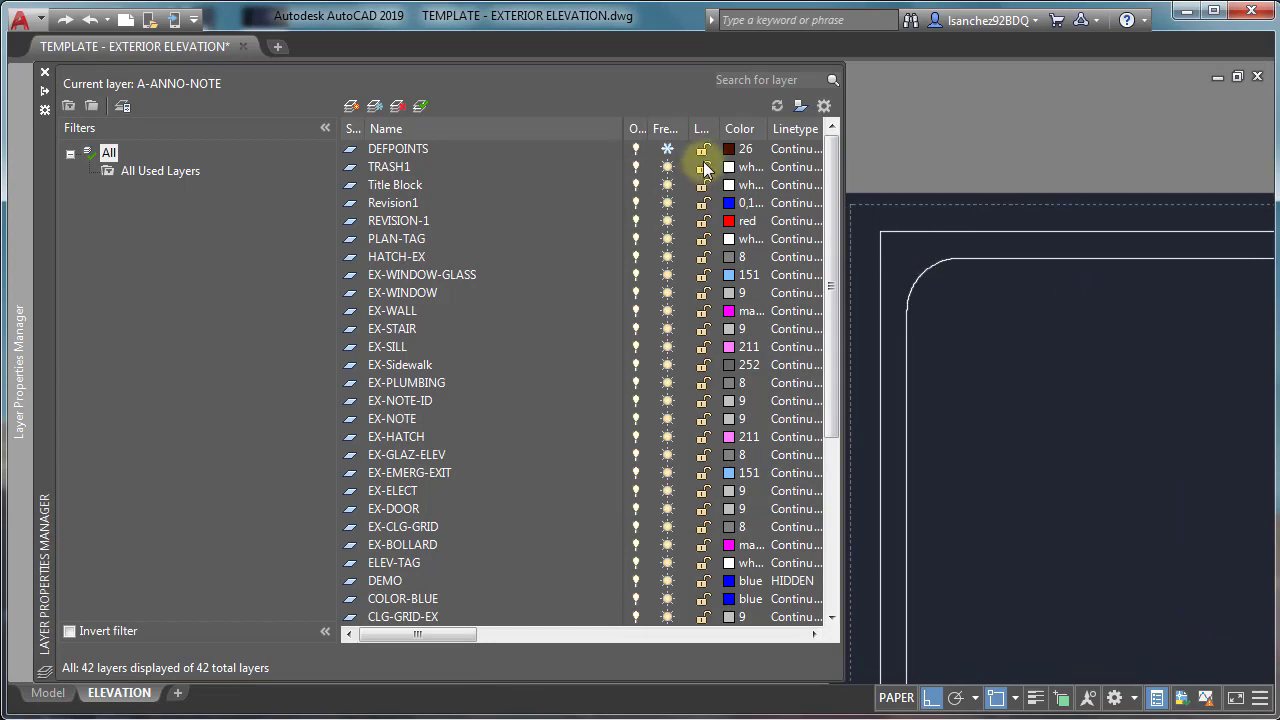
# Thaw DEFPOINTS, then clear the selection and zoom out to the whole ELEVATION sheet
pyautogui.click(671, 152)
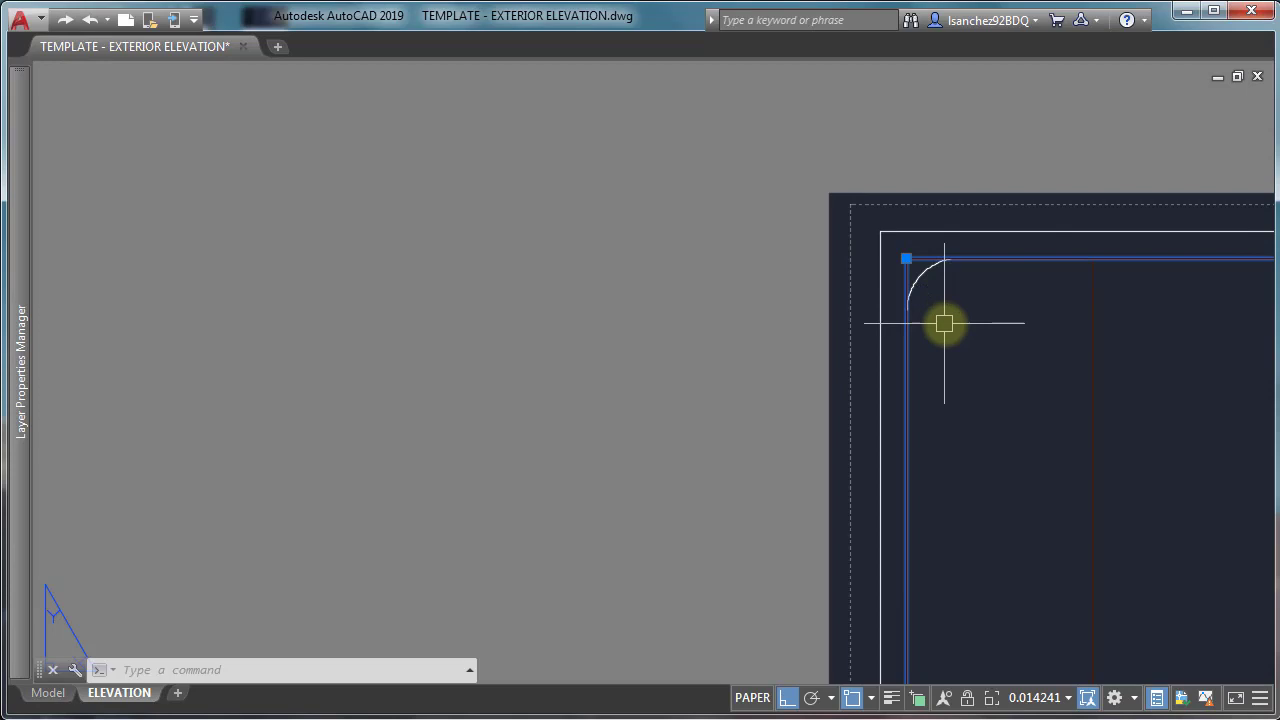
pyautogui.moveTo(943, 323); pyautogui.dragTo(580, 329, button='middle')
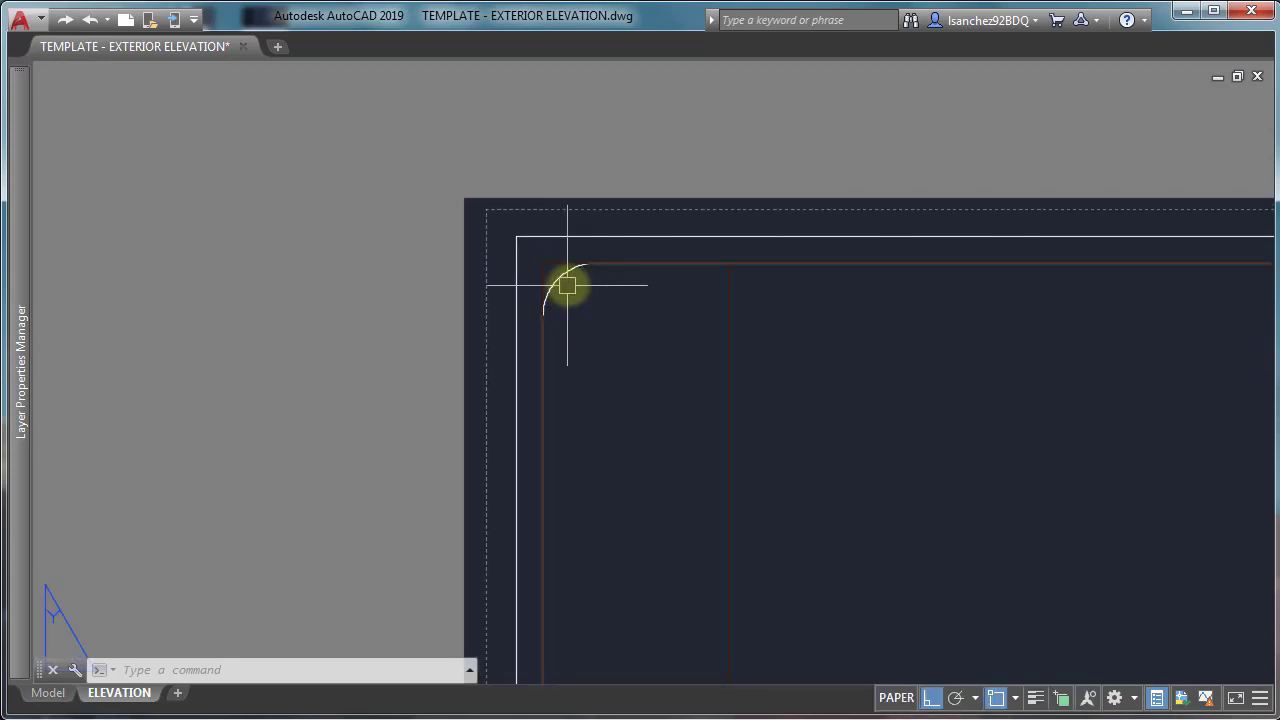
pyautogui.press('Escape')
pyautogui.scroll(-5, 566, 283)
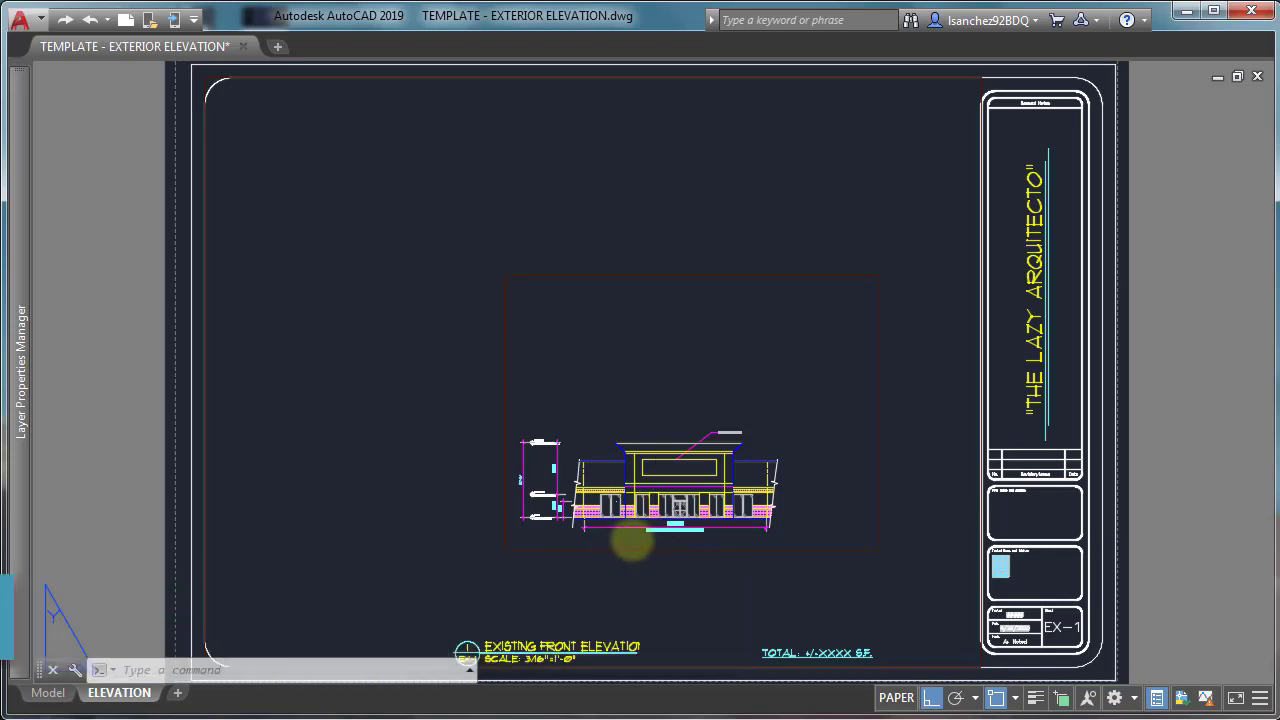
# Enter model space inside the elevation viewport and confirm its view is locked
pyautogui.doubleClick(580, 540)
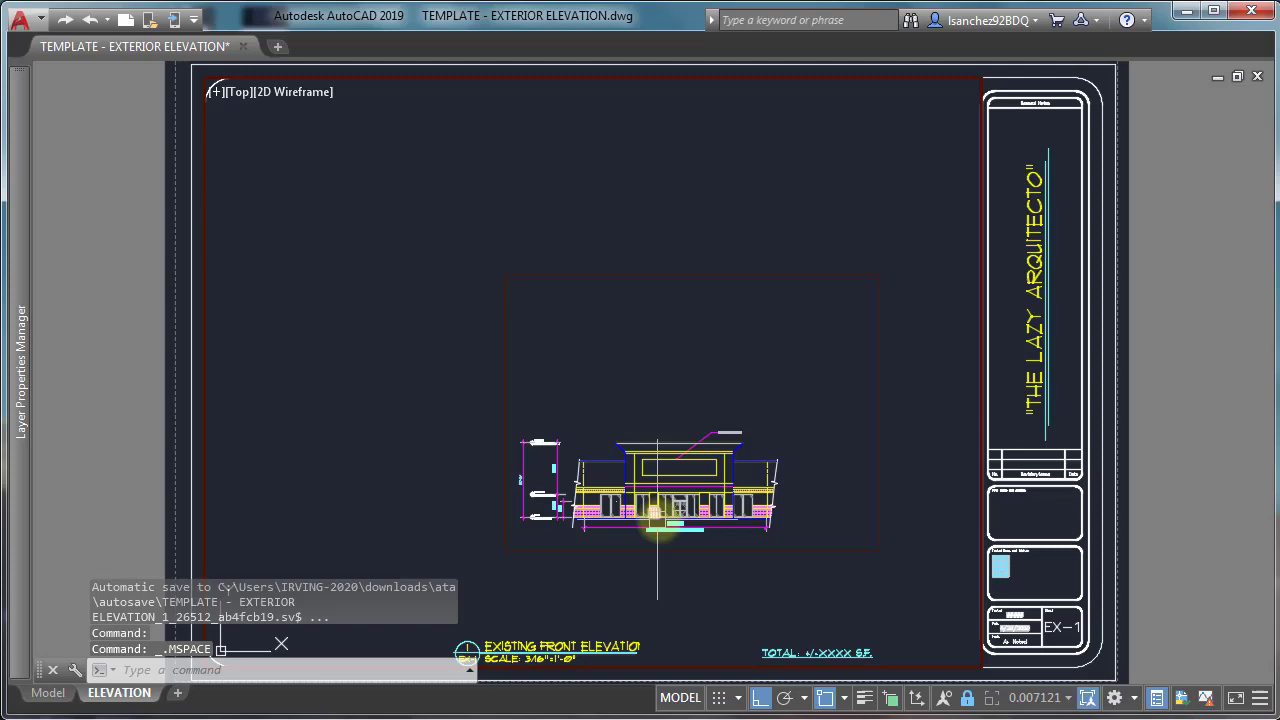
pyautogui.scroll(3, 585, 525)
pyautogui.scroll(-3, 586, 520)
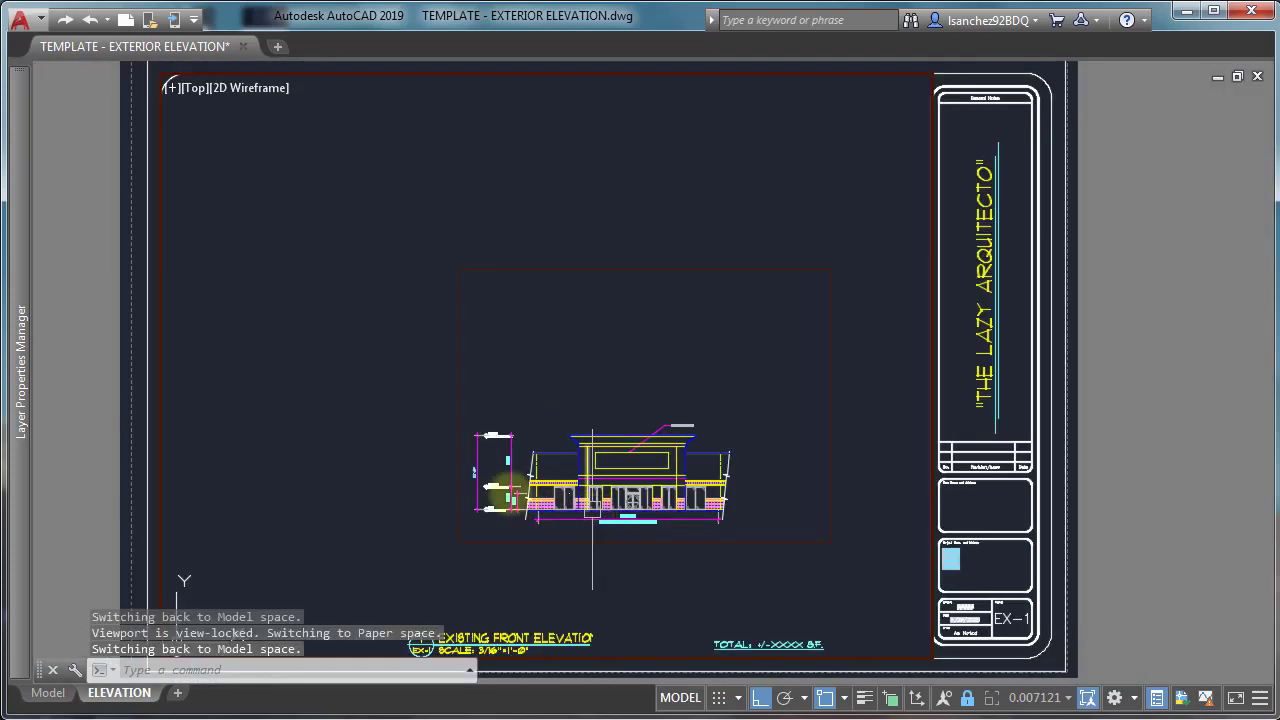
pyautogui.scroll(1, 606, 437)
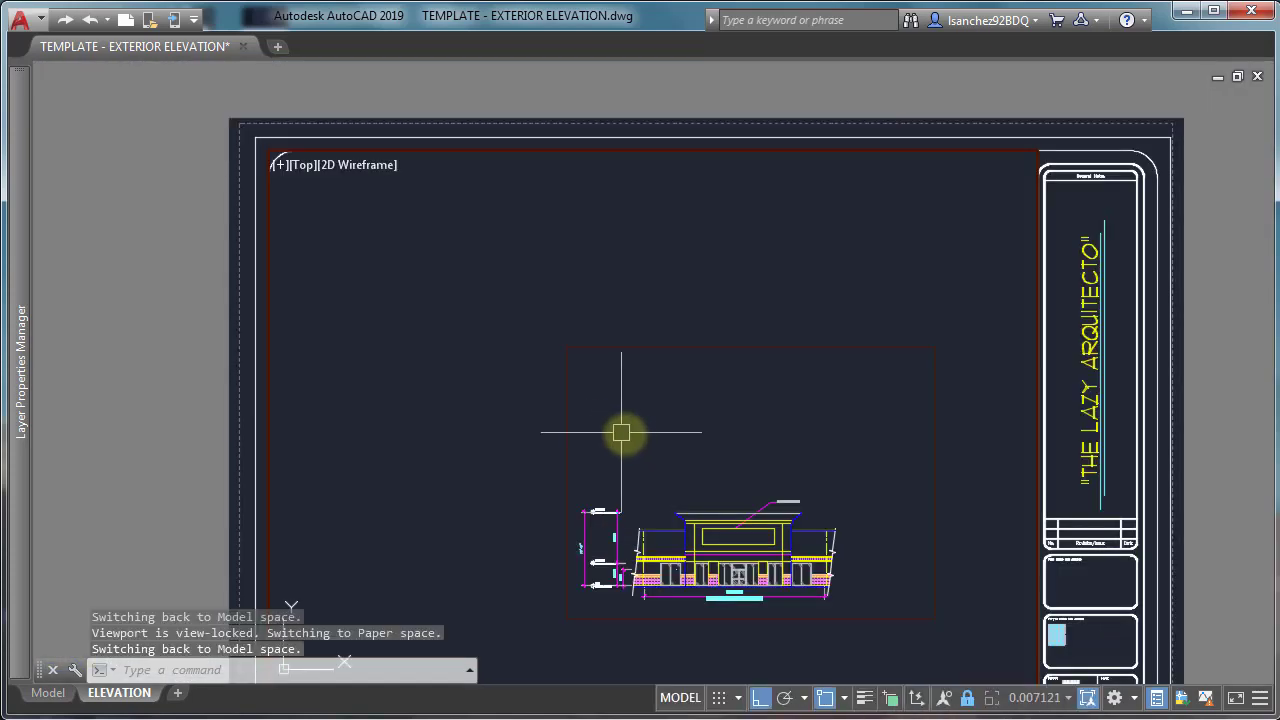
pyautogui.scroll(-5, 630, 440)
pyautogui.scroll(5, 643, 449)
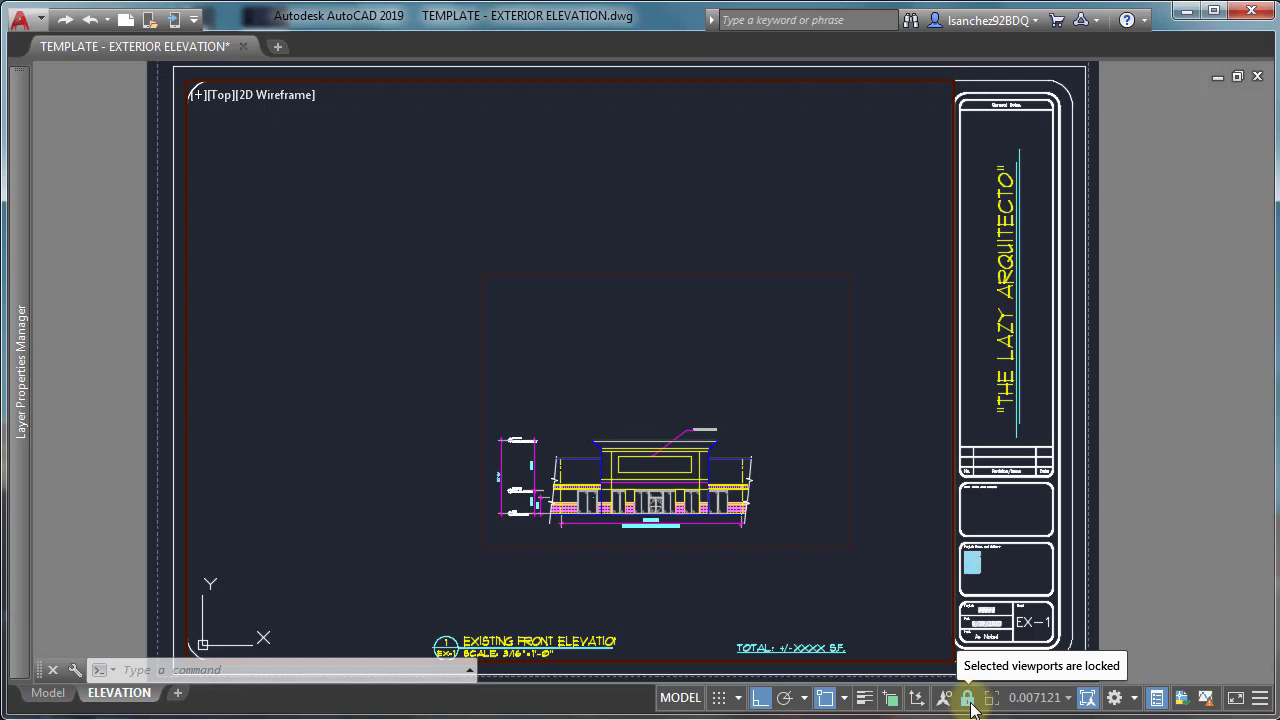
# Turn off the viewport lock and zoom the front elevation larger, to scale 0.013789
pyautogui.click(968, 699)
pyautogui.scroll(6, 505, 405)
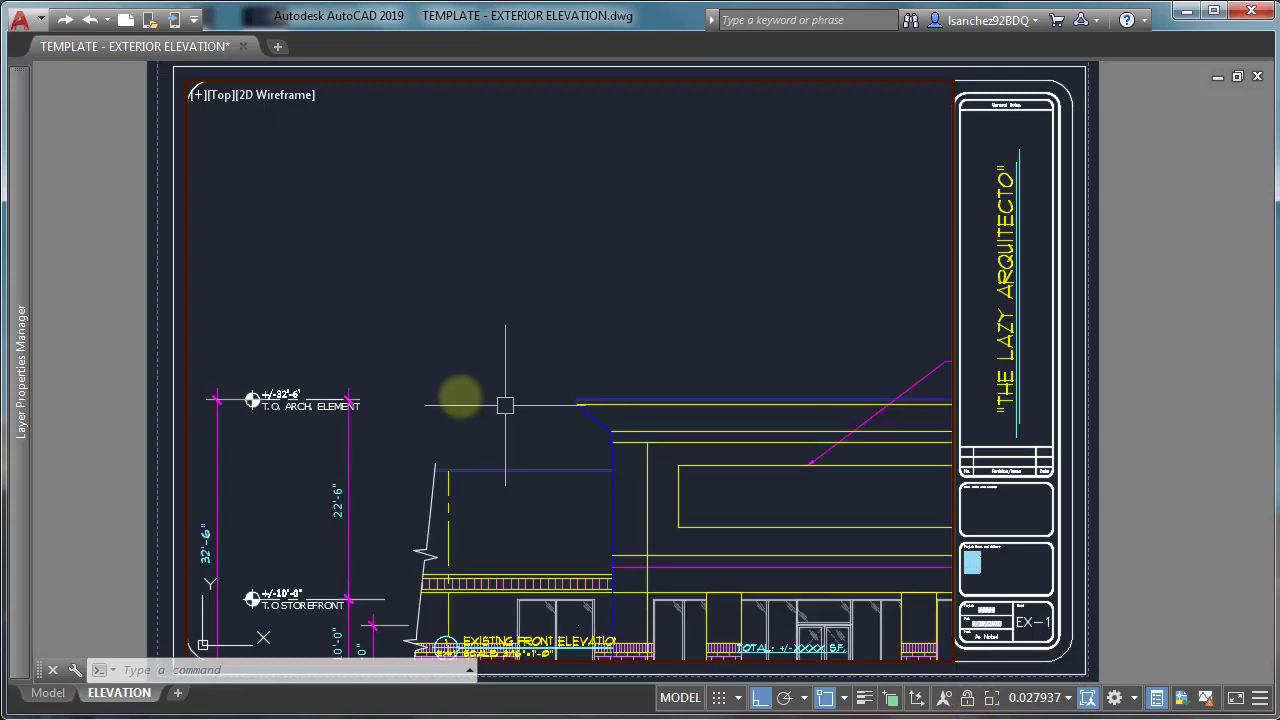
pyautogui.scroll(-6, 505, 405)
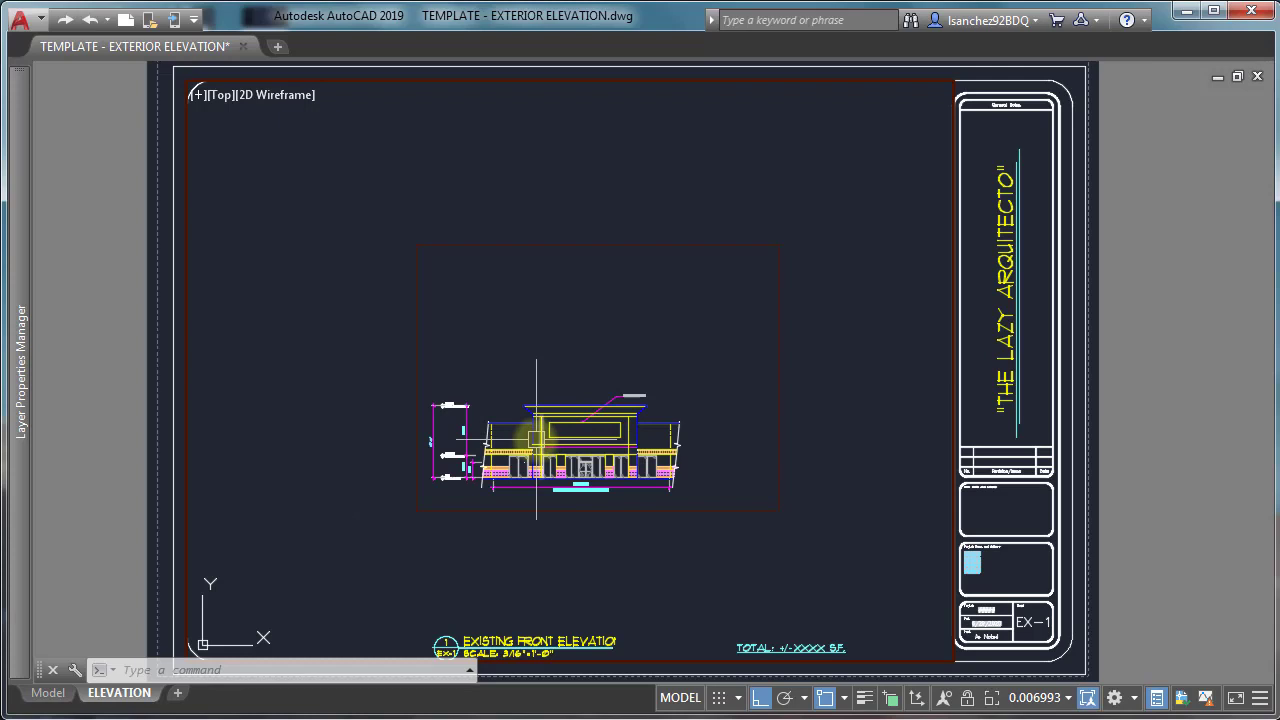
pyautogui.scroll(6, 535, 439)
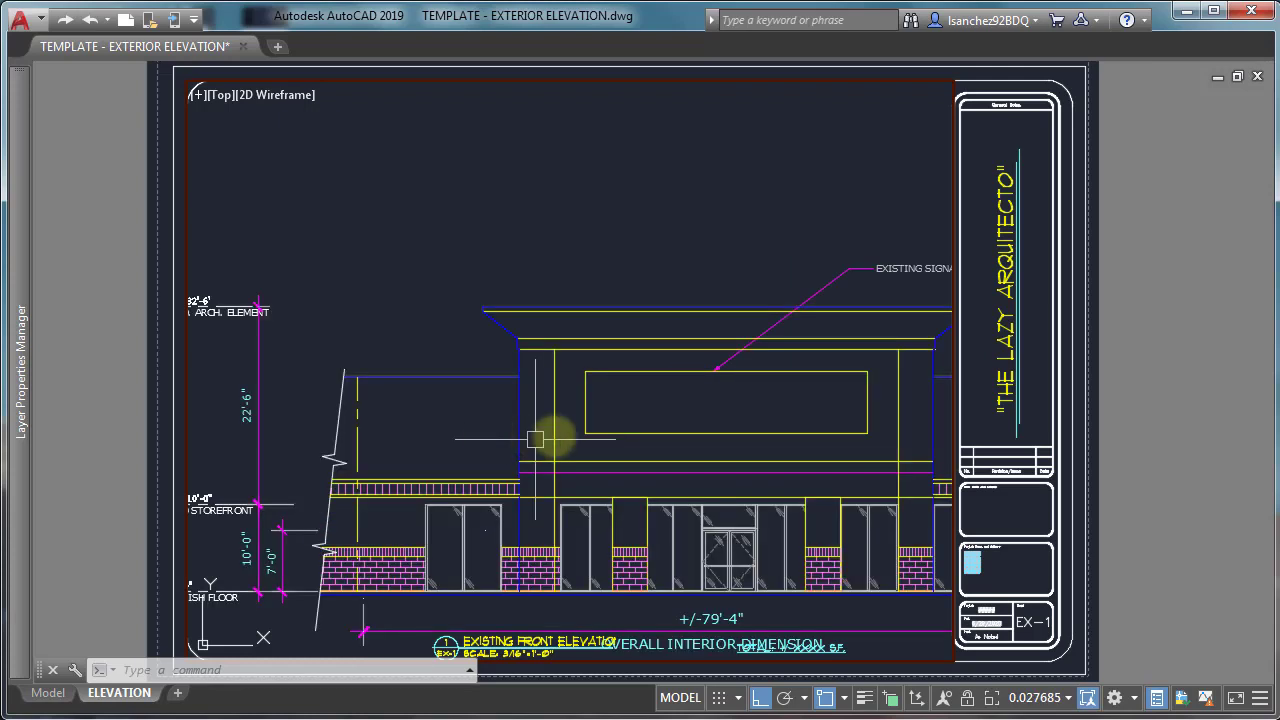
pyautogui.scroll(-3, 535, 439)
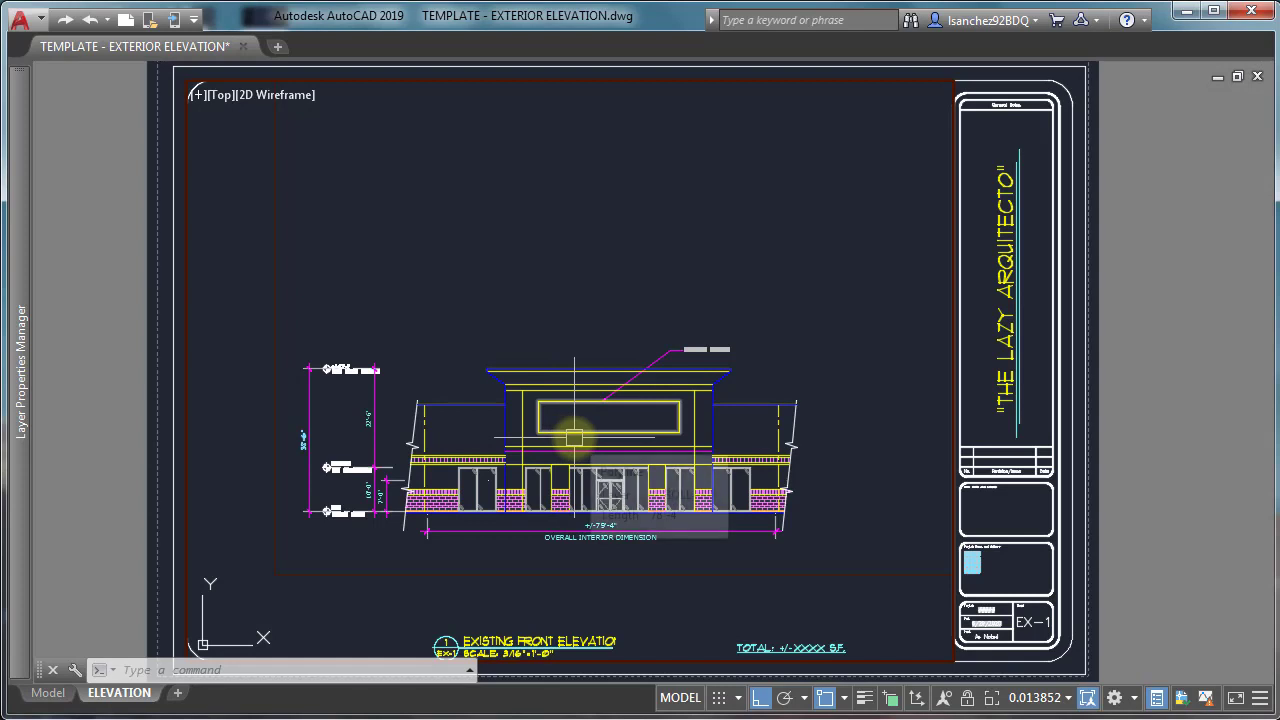
pyautogui.scroll(-3, 500, 434)
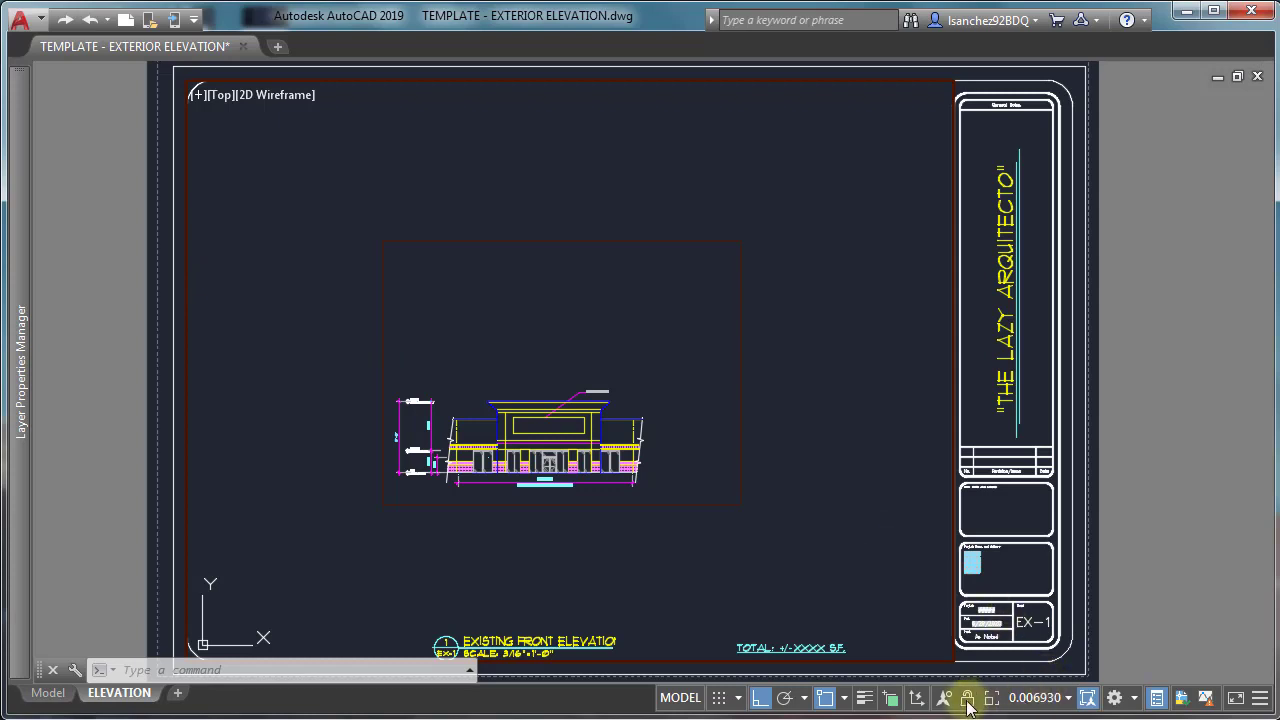
pyautogui.scroll(2, 479, 369)
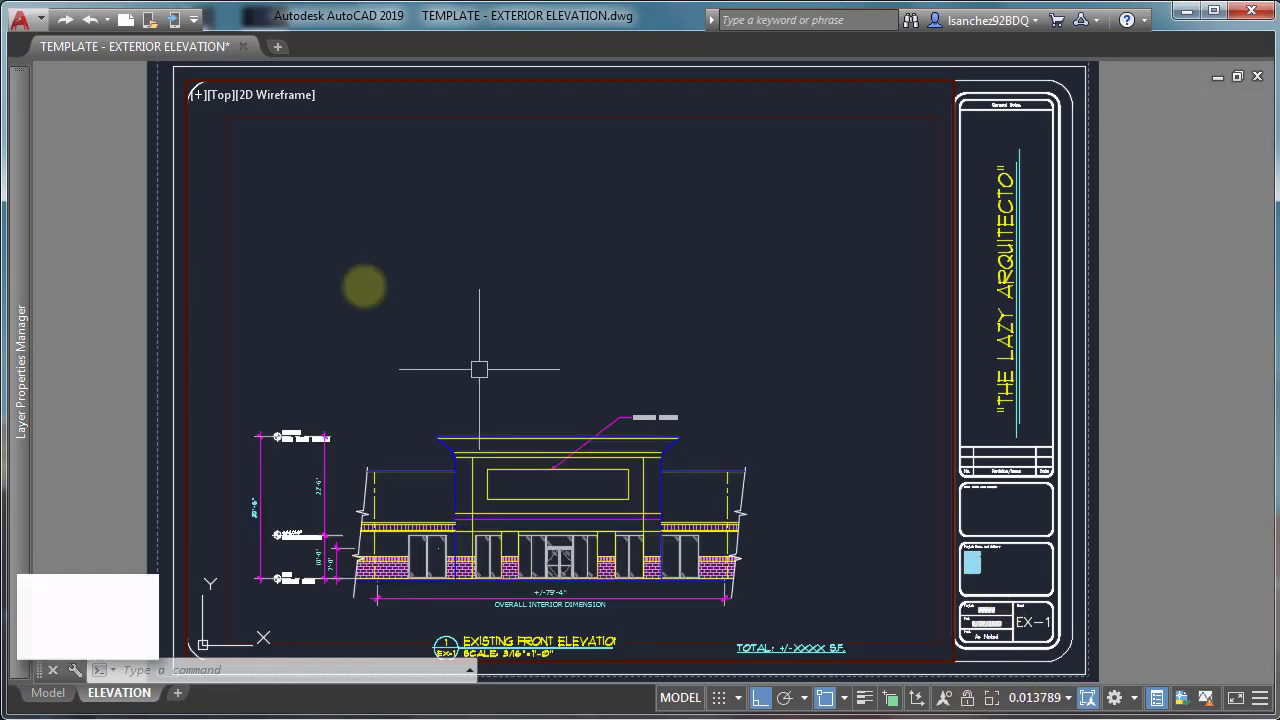